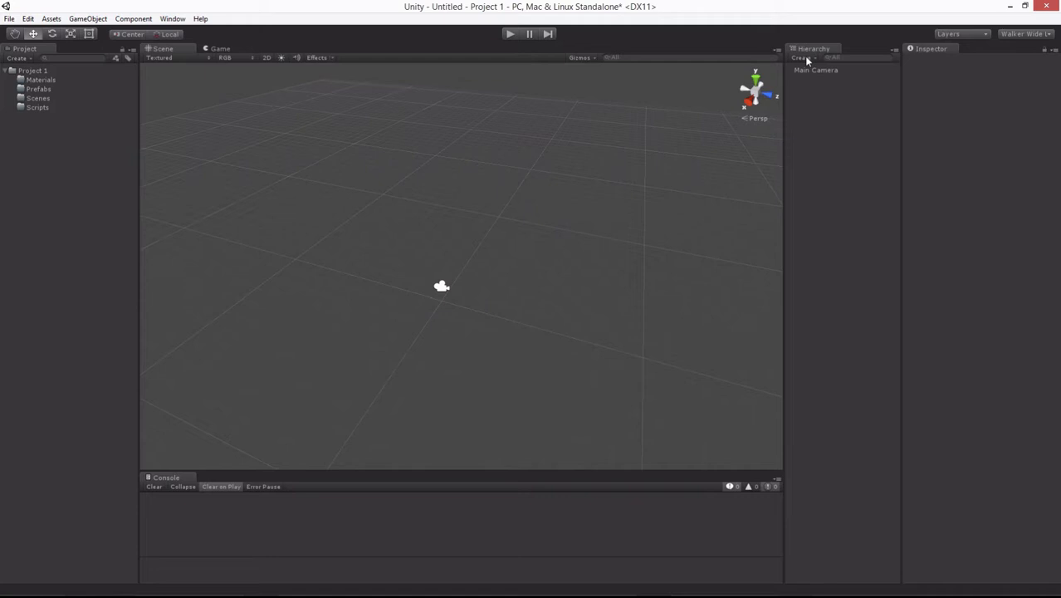
Add a 3D plane to the scene.
left_click(803, 58)
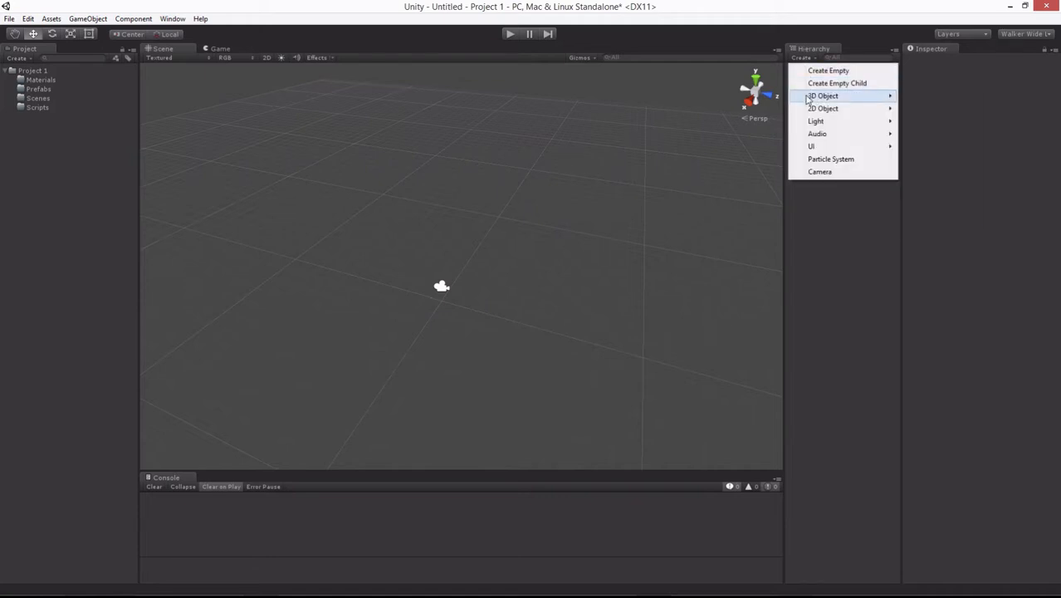
mouse_move(815, 99)
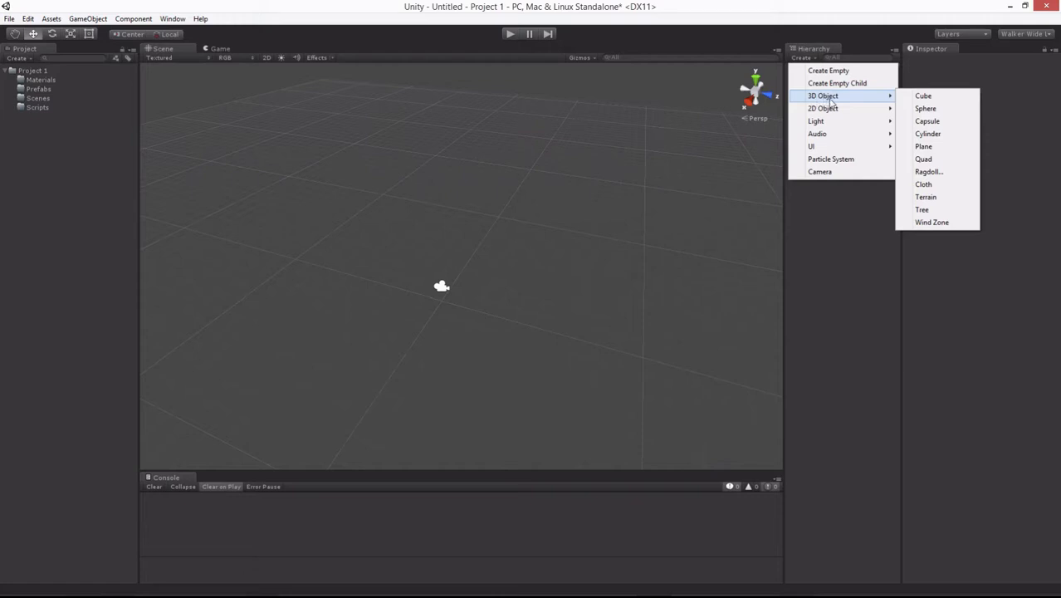
left_click(923, 147)
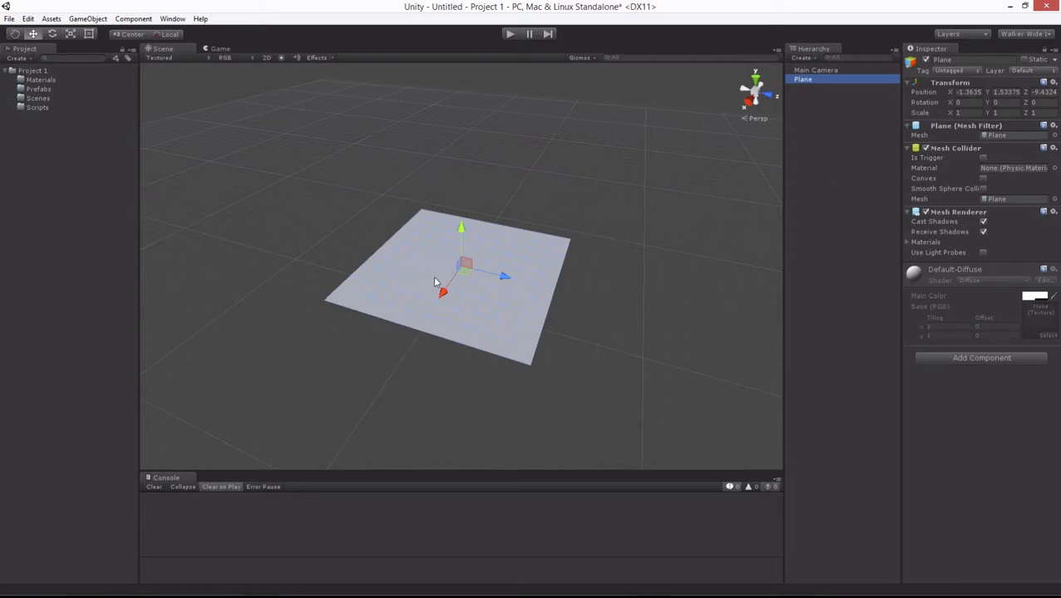
Set the plane's position to 0 on the X, Y and Z axes.
middle_click_drag(424, 280, 339, 199)
key("w")
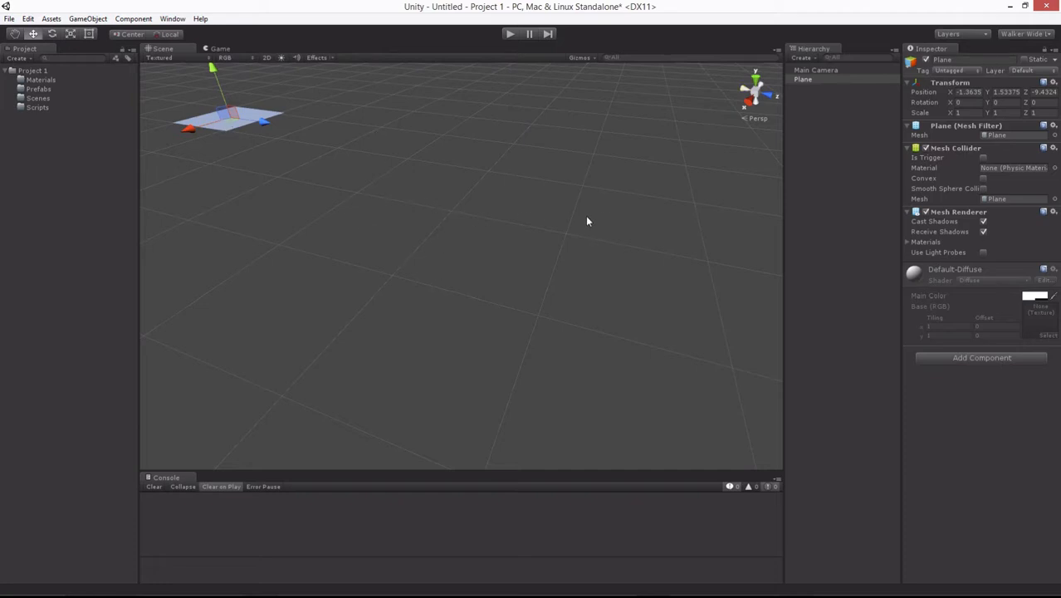
key("f")
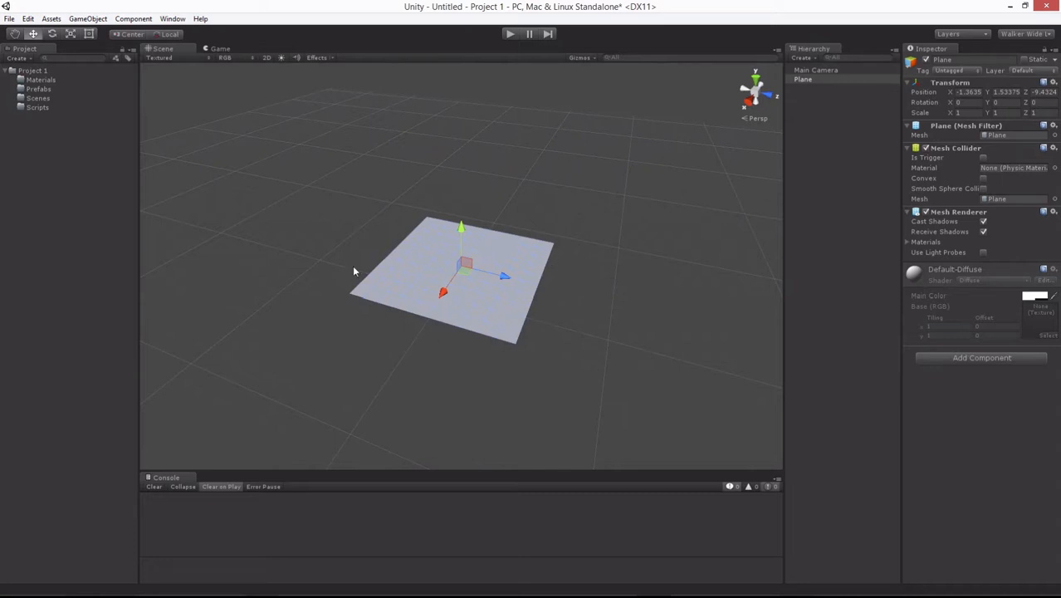
middle_click_drag(581, 345, 549, 85)
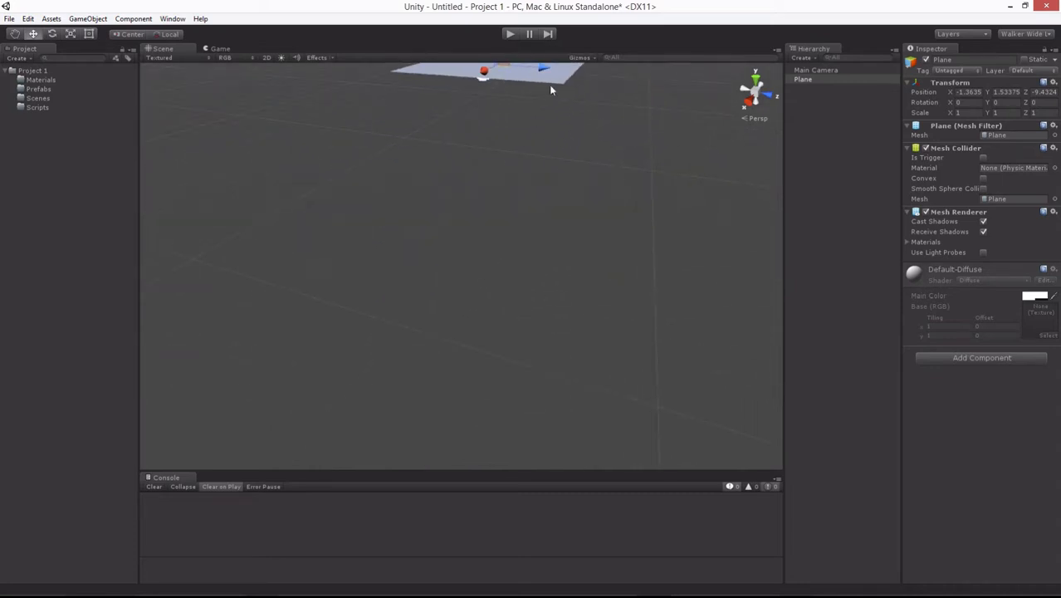
double_click(805, 77)
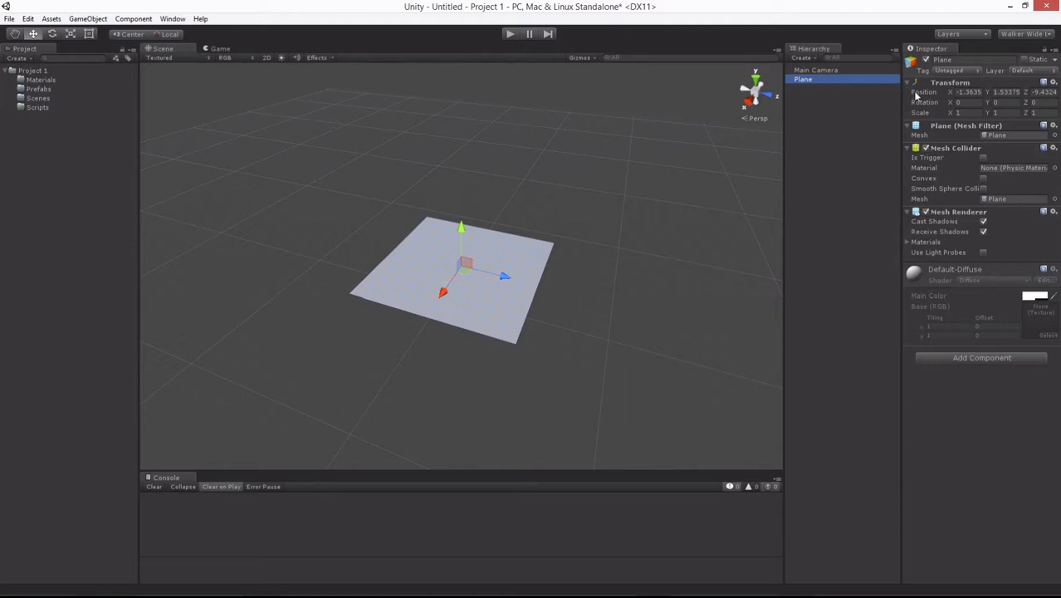
left_click(978, 93)
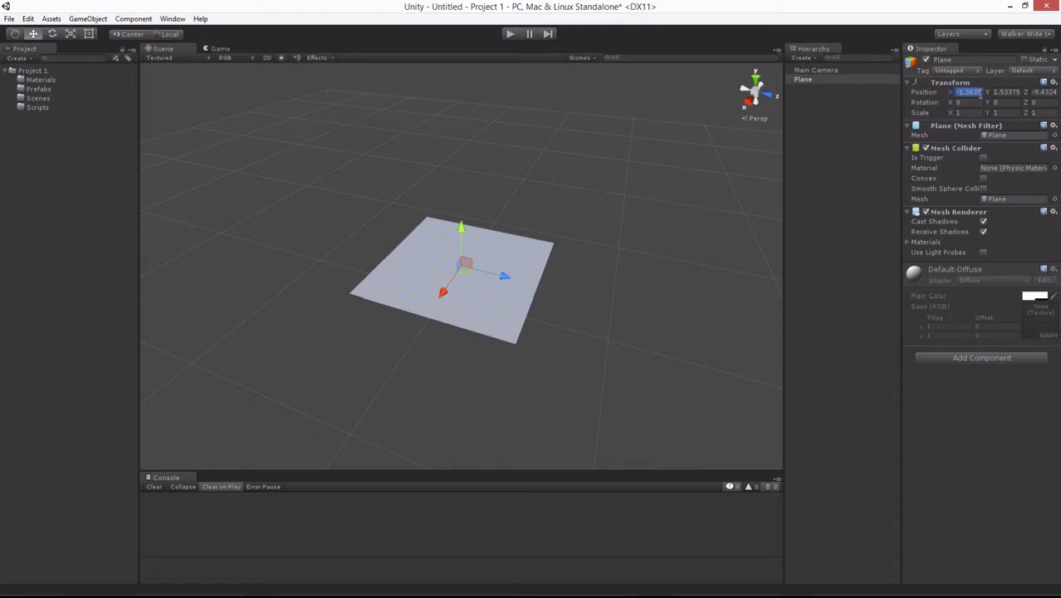
type("0")
key("Tab")
type("0")
key("Tab")
type("0")
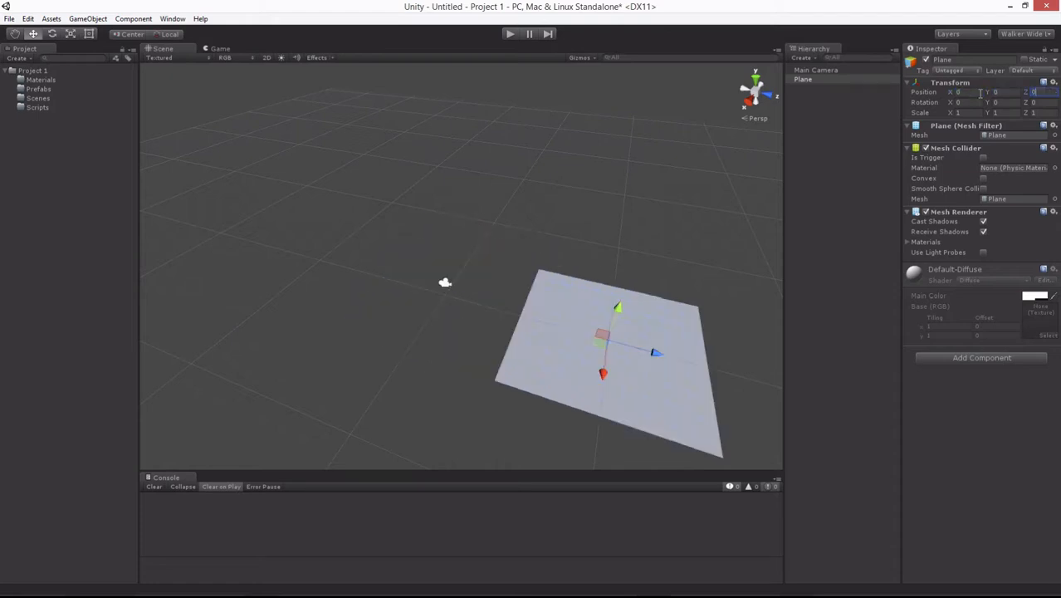
left_click(959, 96)
left_click(1010, 94)
left_click(1039, 94)
left_click(966, 93)
key("Tab")
key("Tab")
key("shift+Tab")
key("shift+Tab")
Rename the plane as ground.
double_click(802, 79)
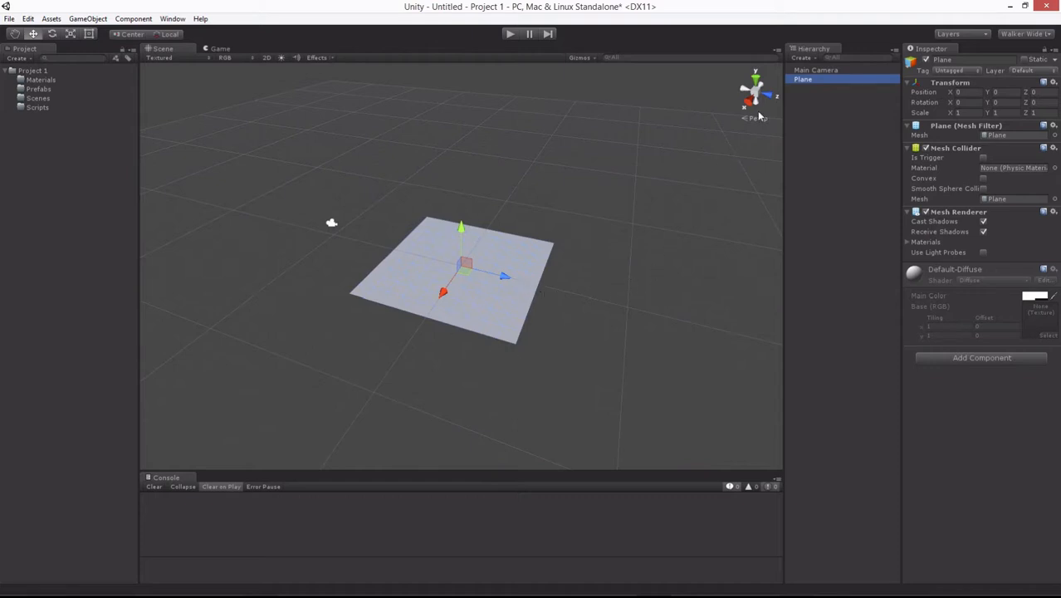
left_click(969, 61)
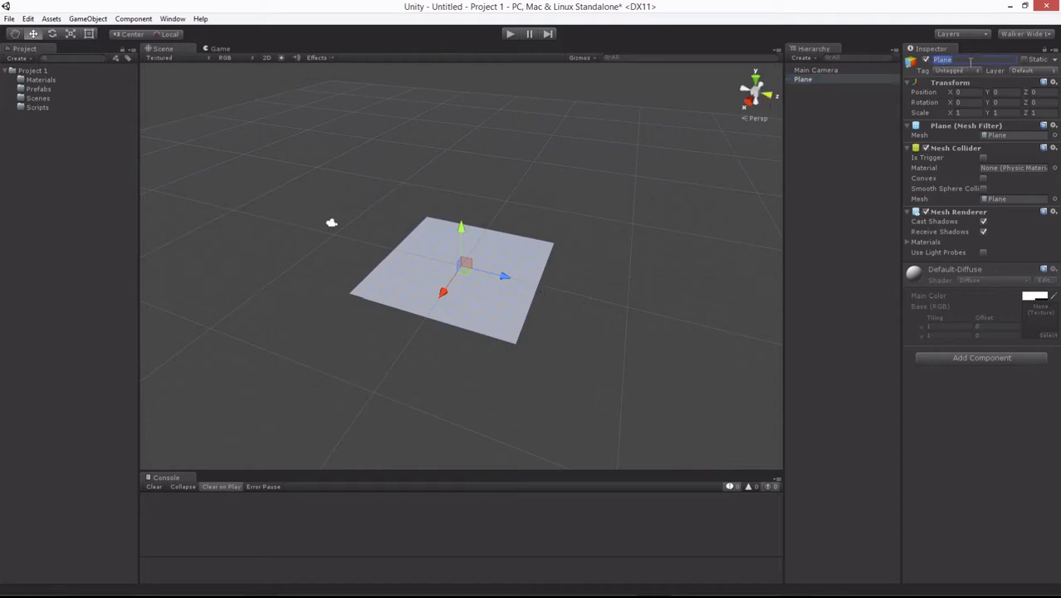
type("ground")
key("Return")
left_click(804, 80)
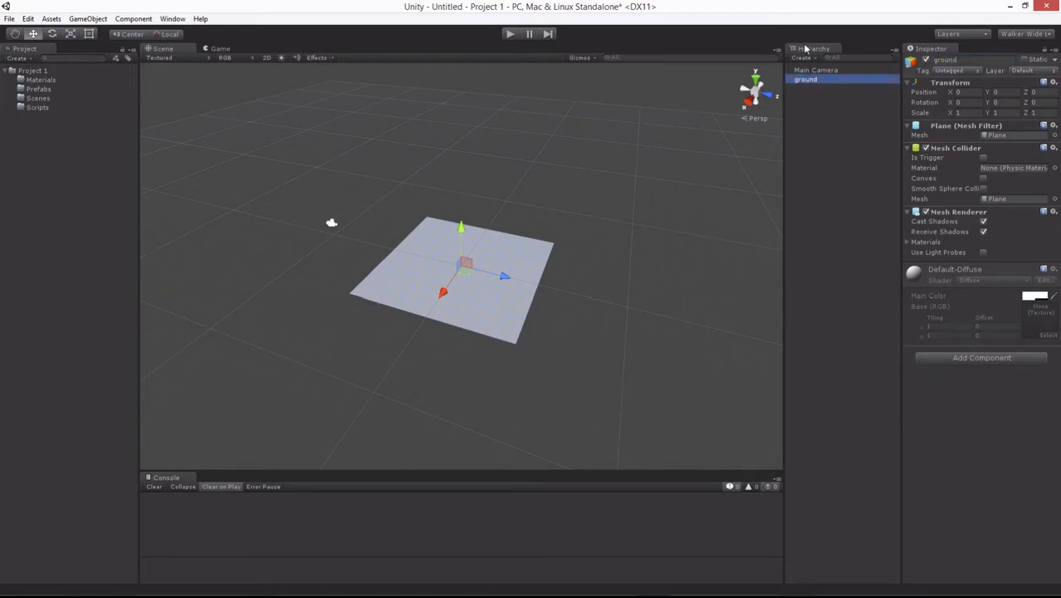
left_click(804, 80)
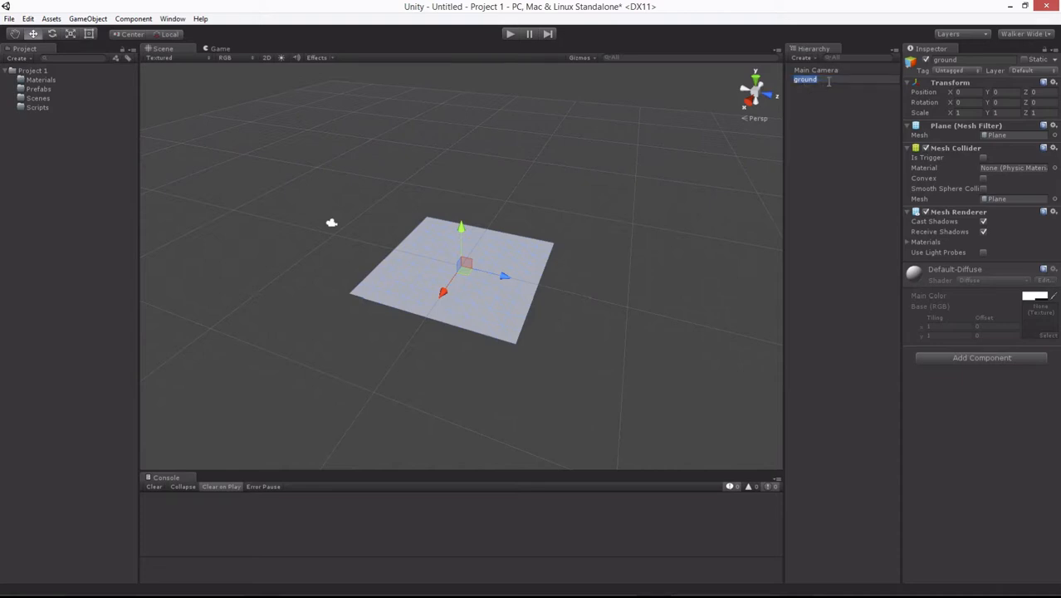
left_click(831, 81)
left_click(812, 101)
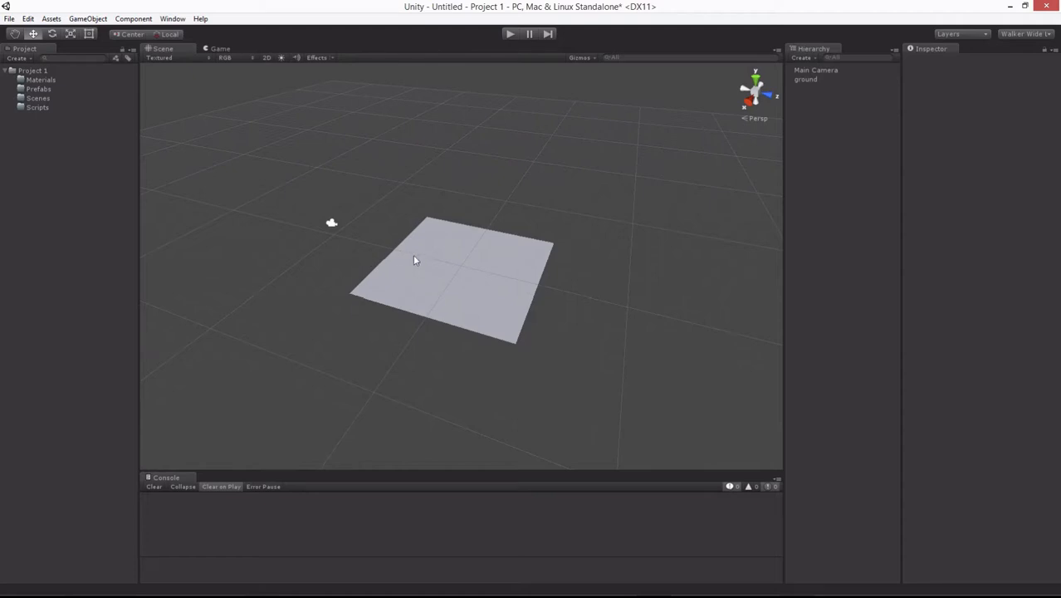
Enlarge the ground plane by setting its X and Z scale to 5.
left_click(807, 80)
scroll(489, 260, "up", 2)
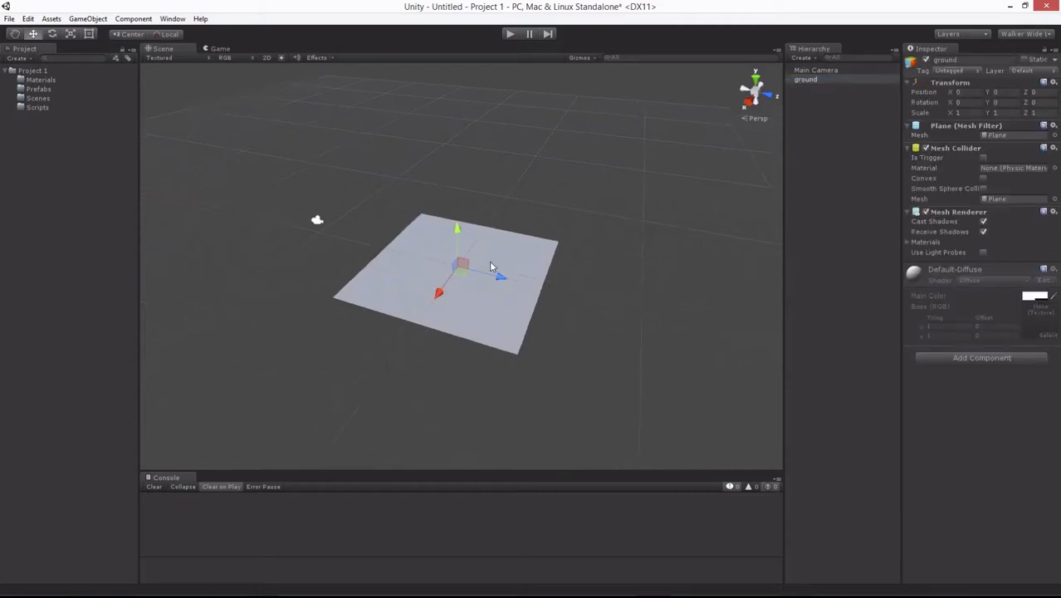
scroll(489, 265, "up", 3)
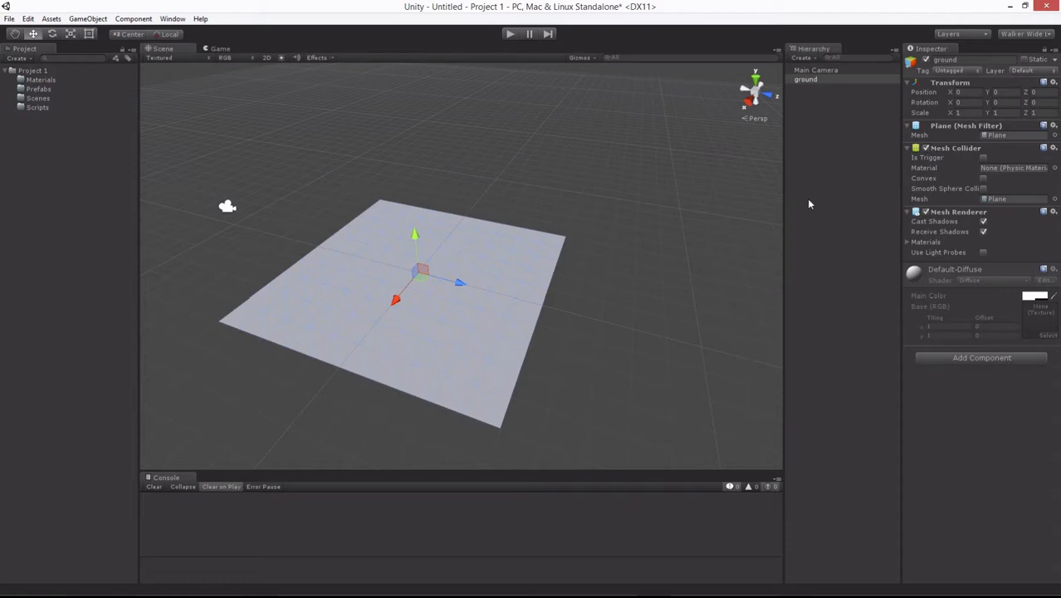
left_click(965, 112)
type("5")
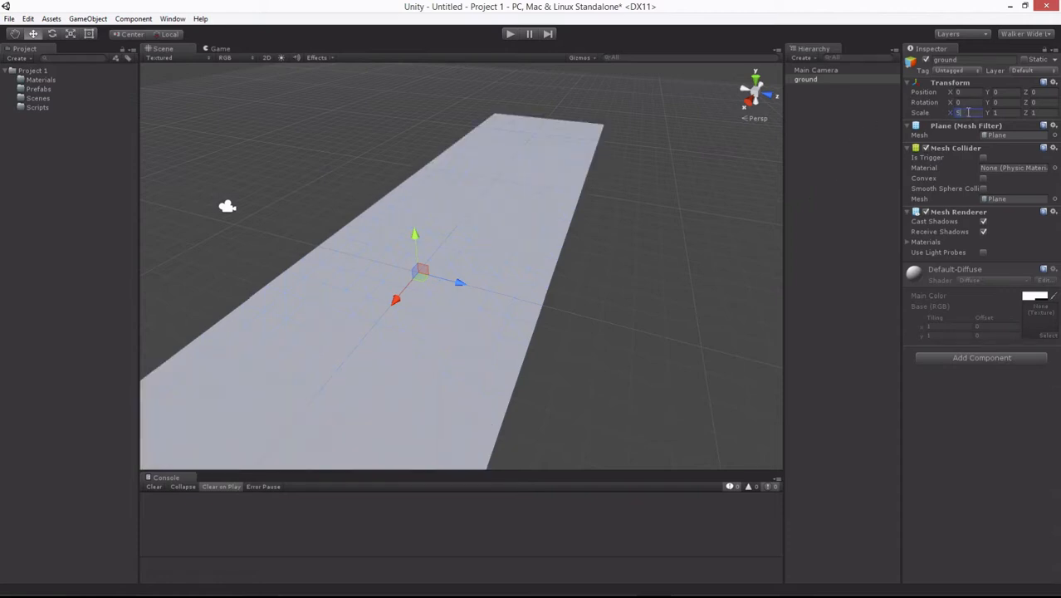
key("Tab")
key("Tab")
type("5")
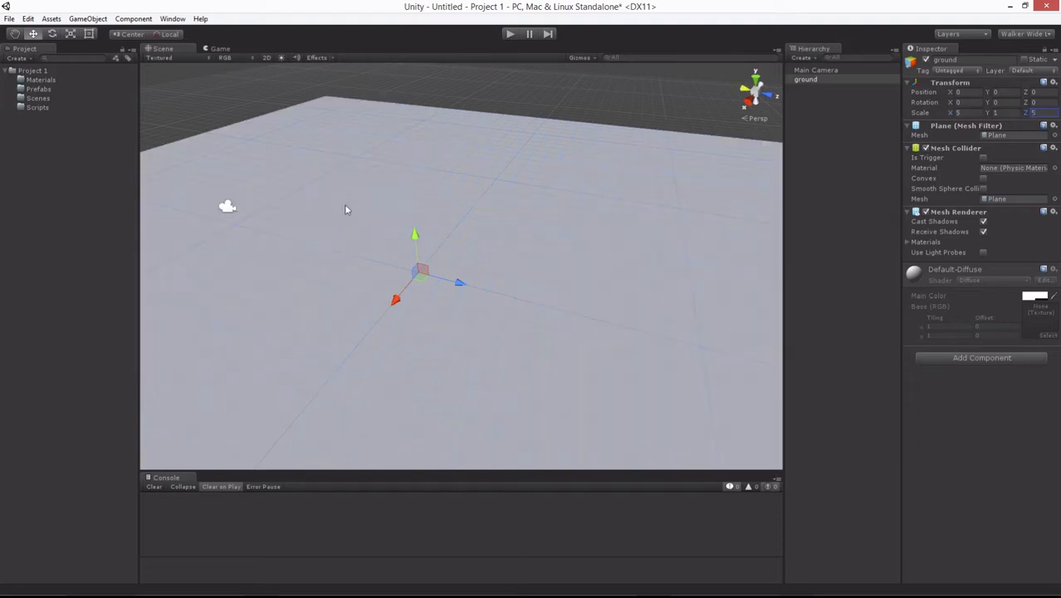
Add a 3D capsule to the scene above the ground object's area.
middle_click_drag(479, 273, 474, 250)
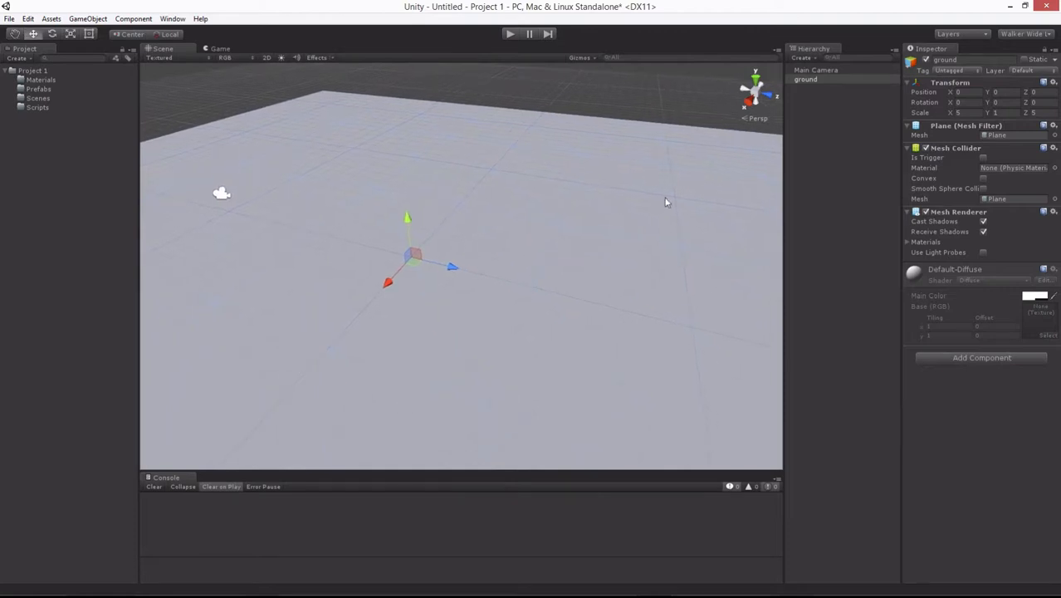
left_click(811, 59)
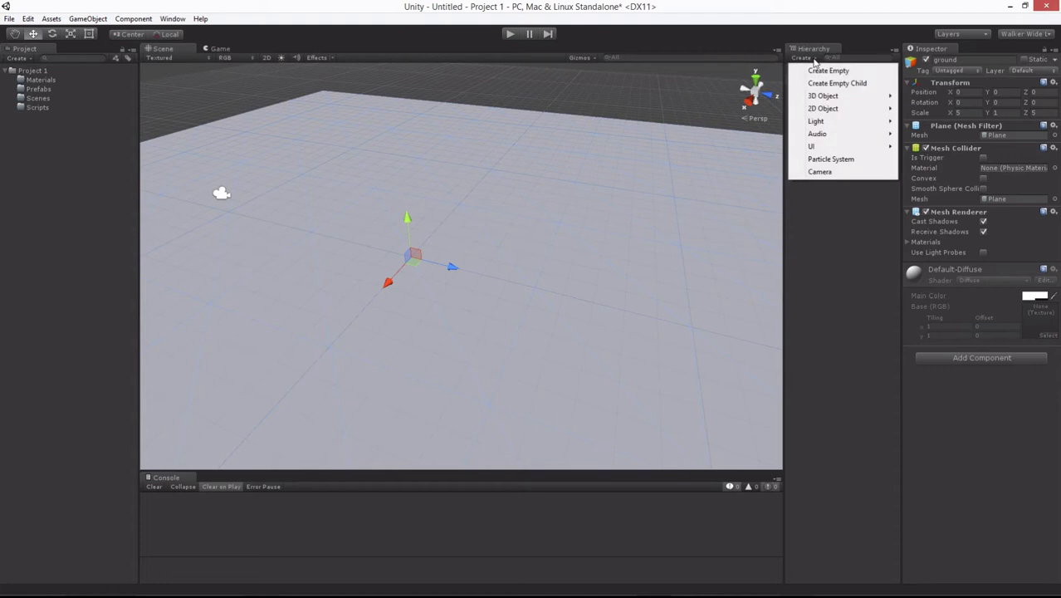
mouse_move(818, 98)
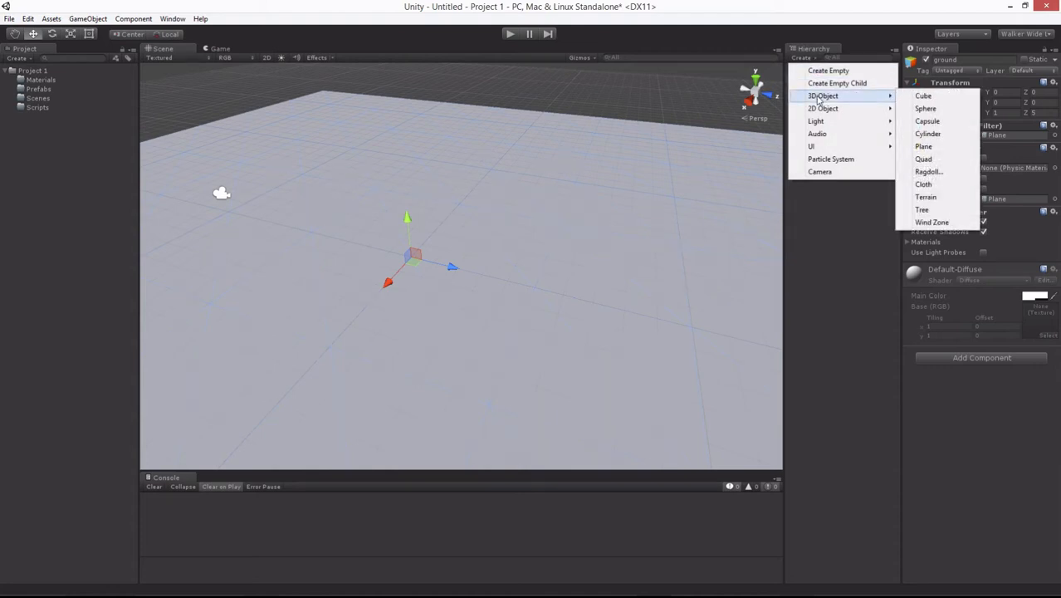
left_click(953, 125)
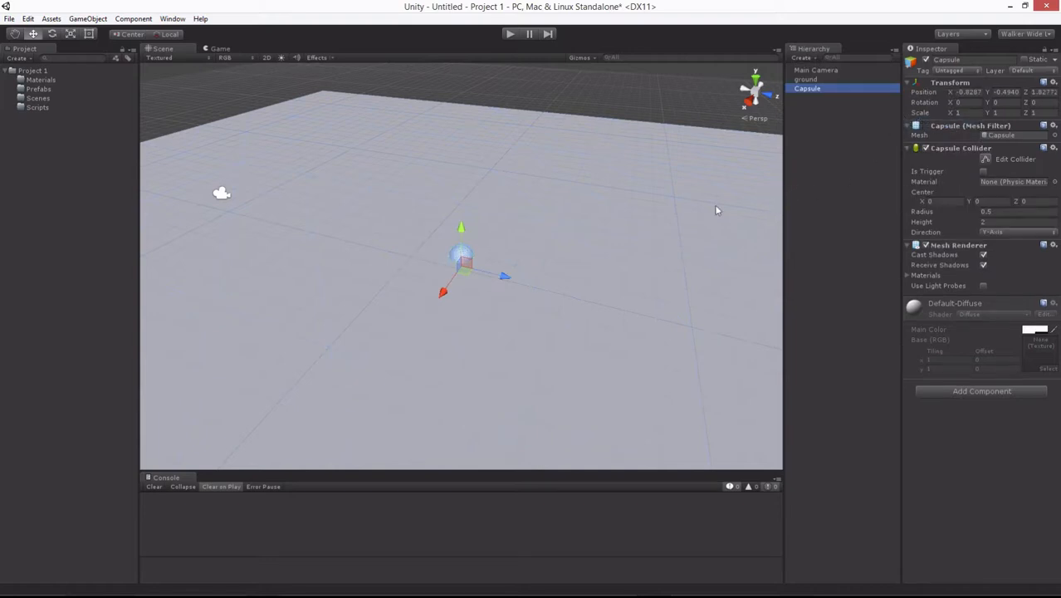
Raise the capsule vertically until it stands clear of the ground, at a Y position of about 1.49.
mouse_move(557, 242)
middle_mouse_down()
mouse_move(547, 244)
mouse_move(561, 237)
middle_mouse_up()
left_click_drag(561, 241, 296, 286, "alt")
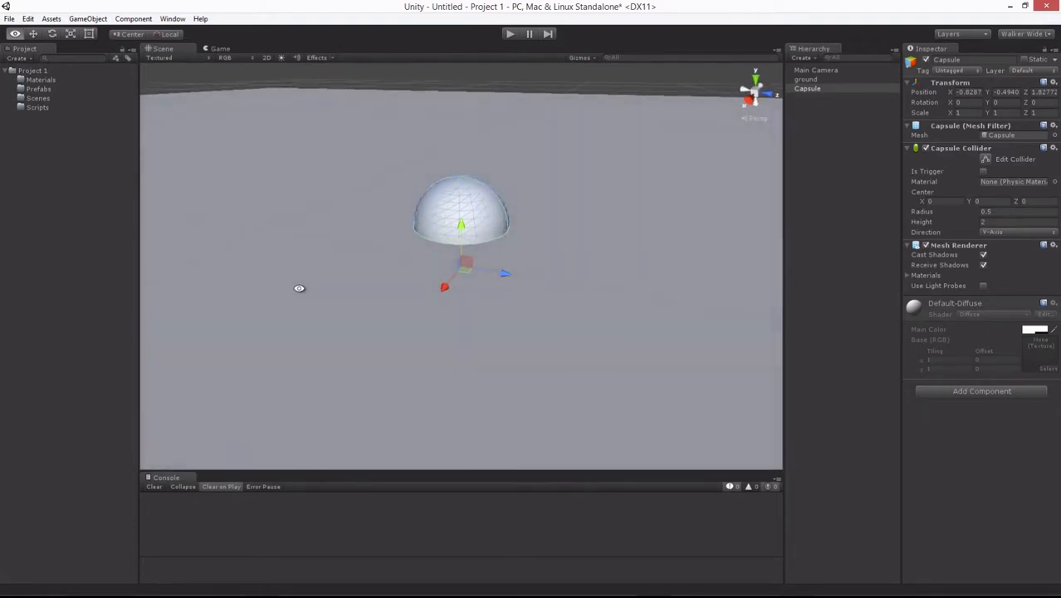
scroll(381, 228, "down", 3)
scroll(383, 235, "down", 2)
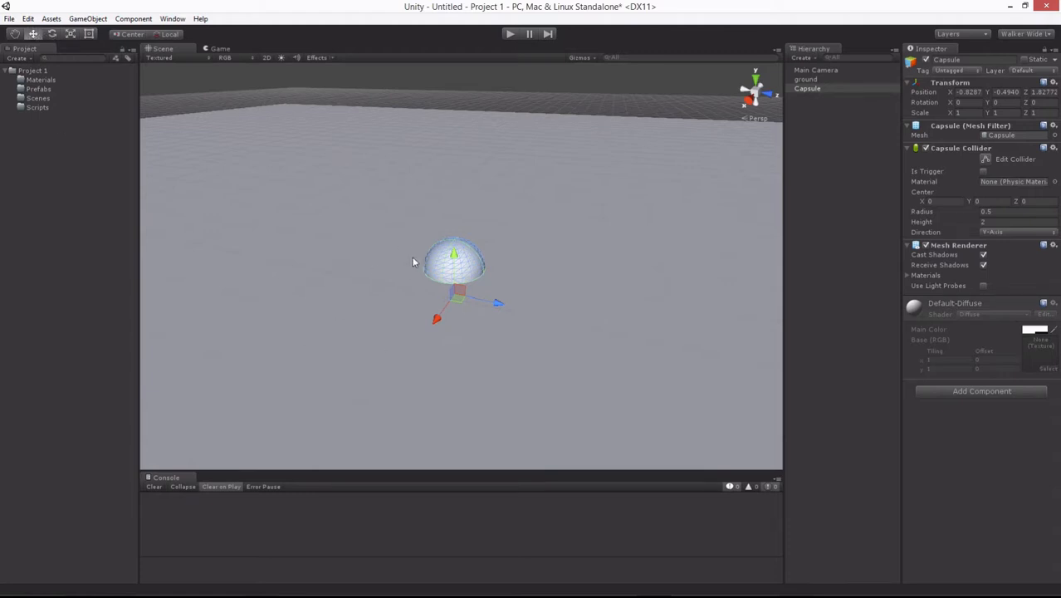
left_click_drag(455, 264, 446, 166)
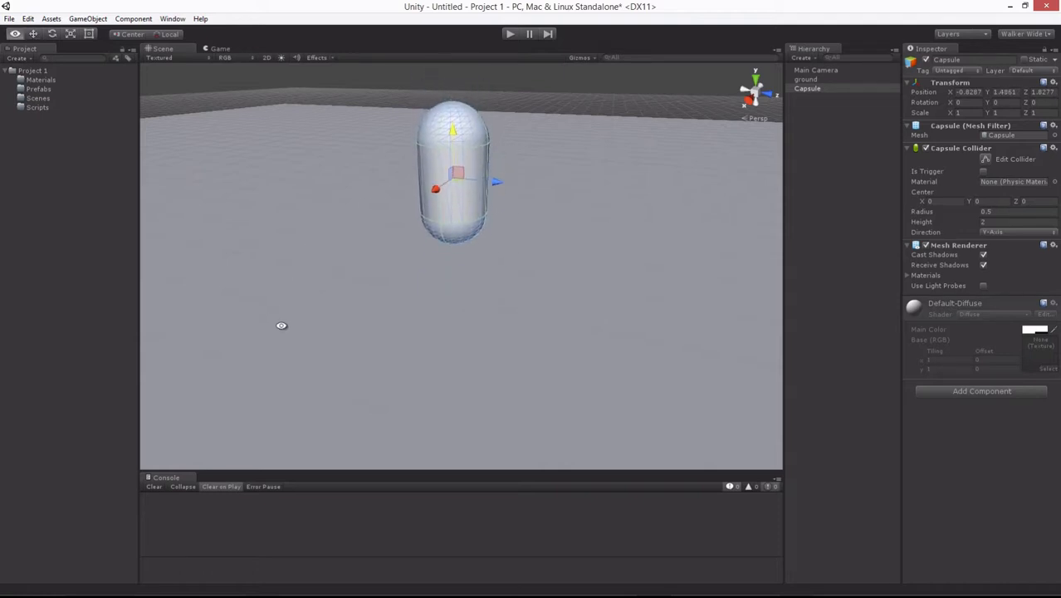
Rename the capsule as hero and deselect it.
left_click_drag(282, 325, 237, 330, "alt")
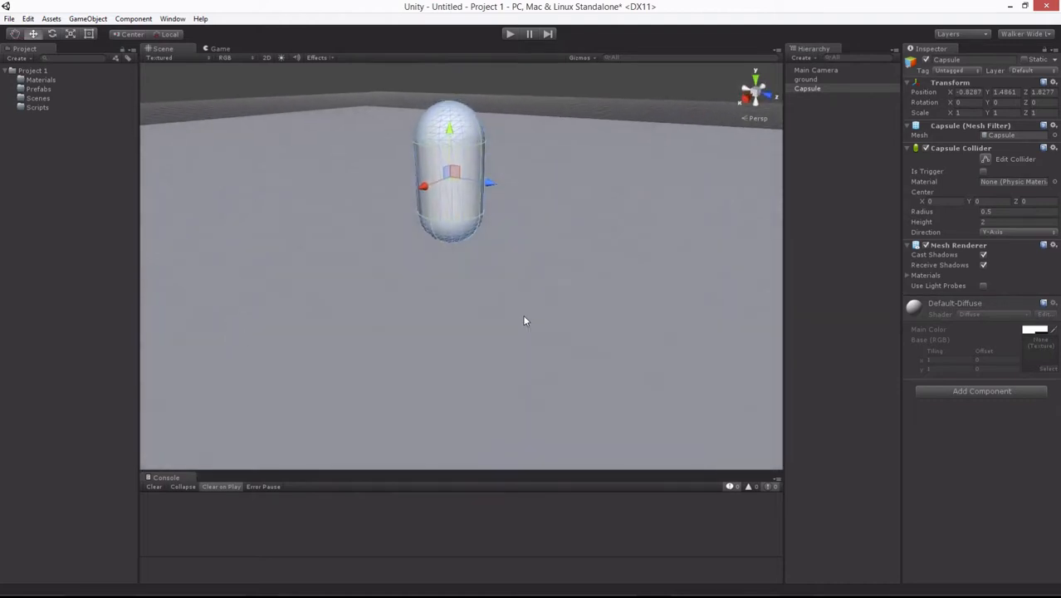
left_click_drag(526, 316, 650, 185, "alt")
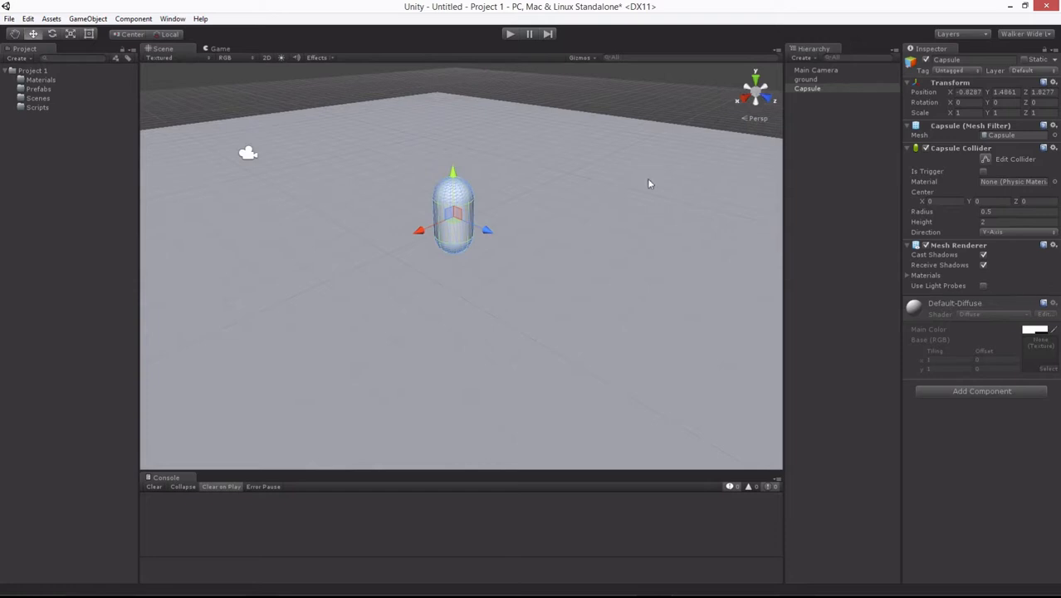
left_click(978, 60)
type("hero")
key("Return")
left_click(802, 89)
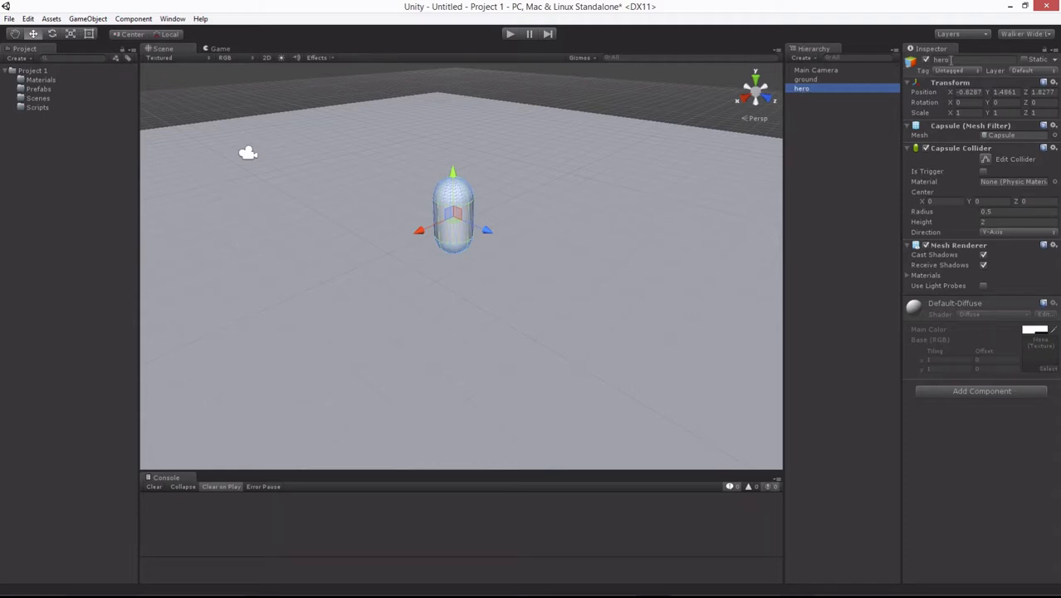
left_click(957, 59)
left_click(833, 147)
Add a 3D cube and move it beside the hero capsule, to about X -0.71, Y 0.97, Z 4.33.
left_click(802, 58)
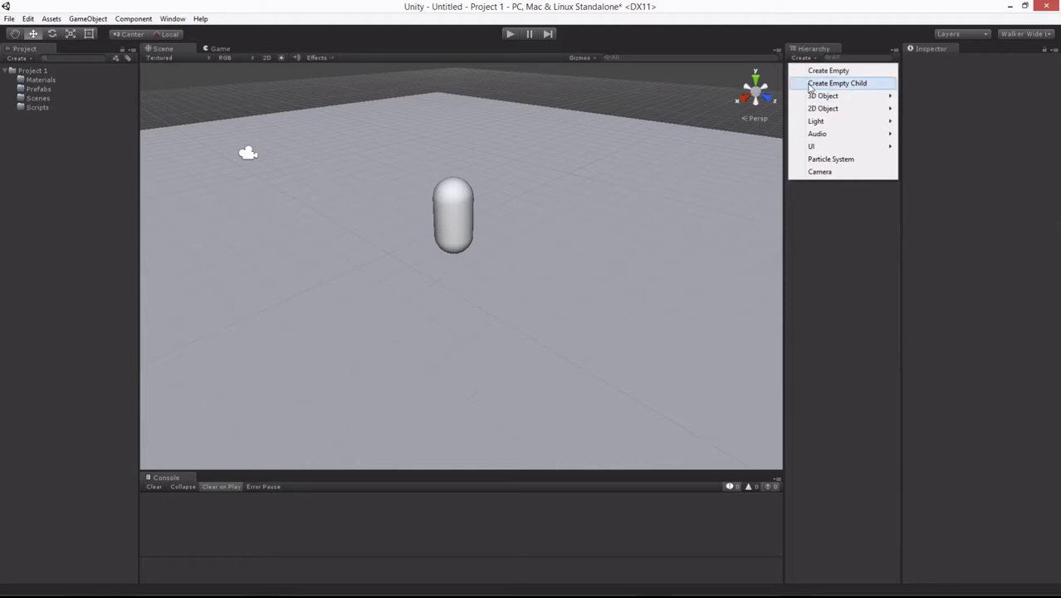
mouse_move(810, 98)
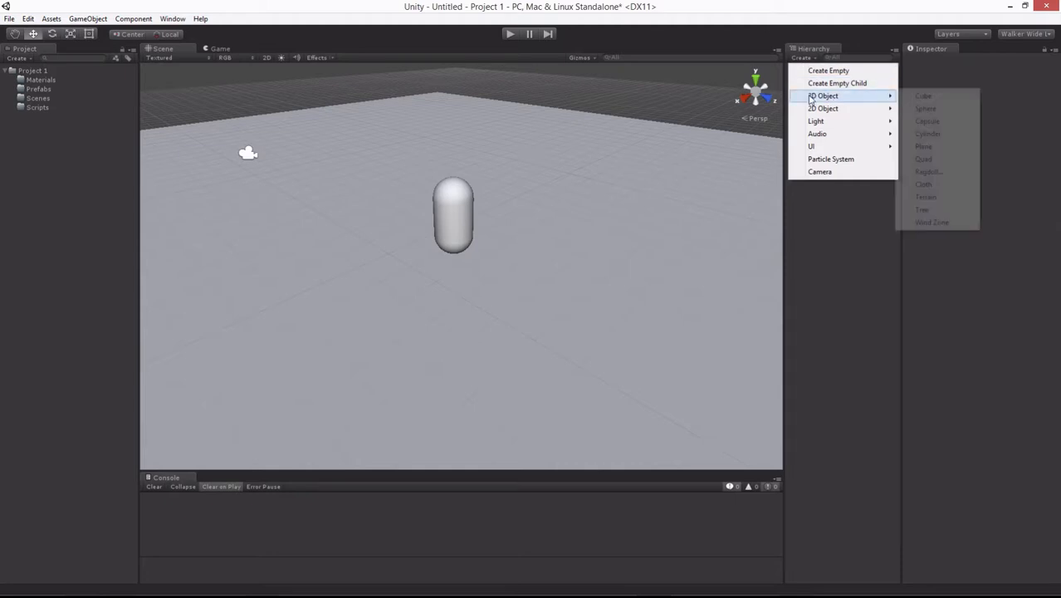
left_click(923, 96)
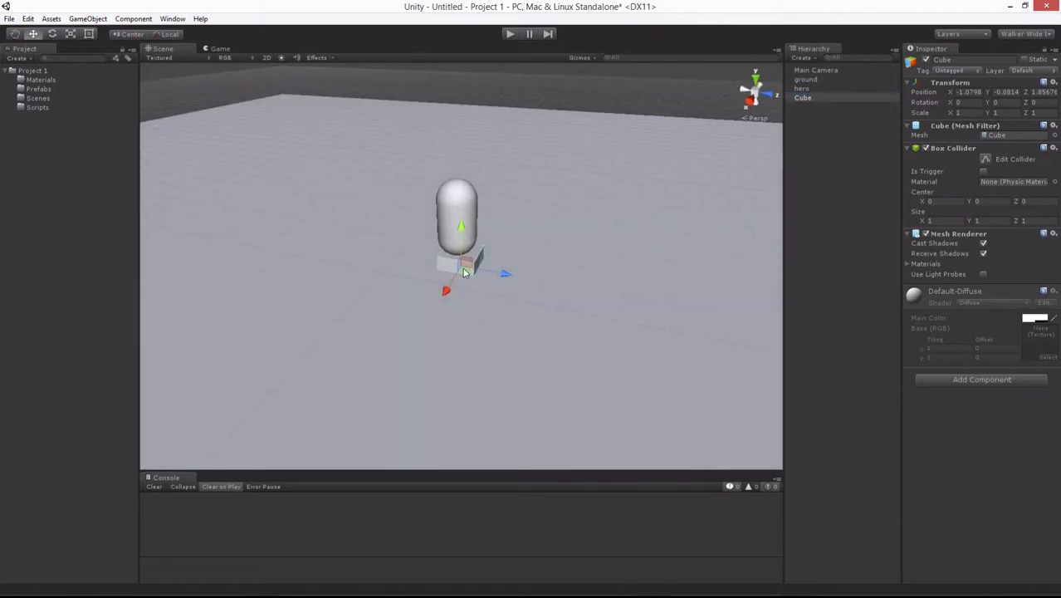
left_click_drag(465, 272, 557, 218)
Set the cube's scale to X 2, Y 1 and Z 2.
left_click_drag(391, 331, 467, 268, "alt")
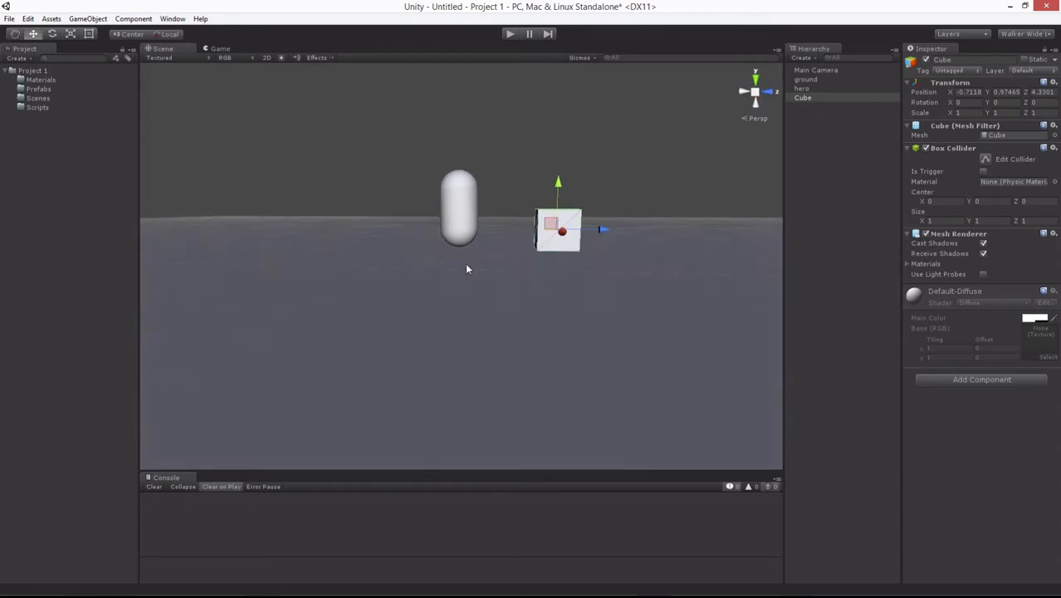
scroll(467, 268, "up", 3)
middle_click_drag(563, 236, 447, 288)
scroll(452, 292, "up", 2)
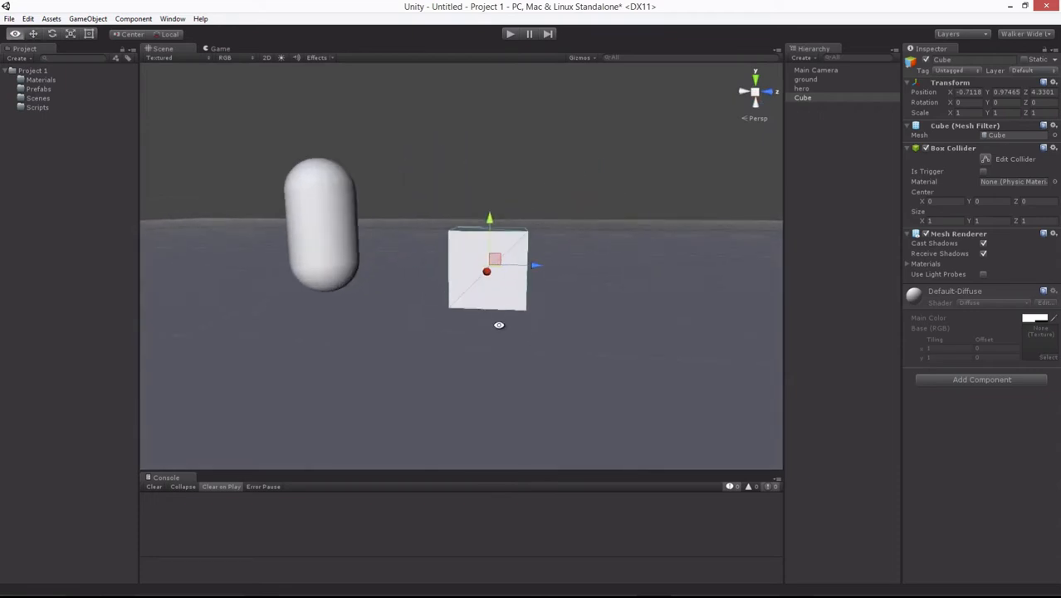
left_click_drag(498, 325, 391, 351, "alt")
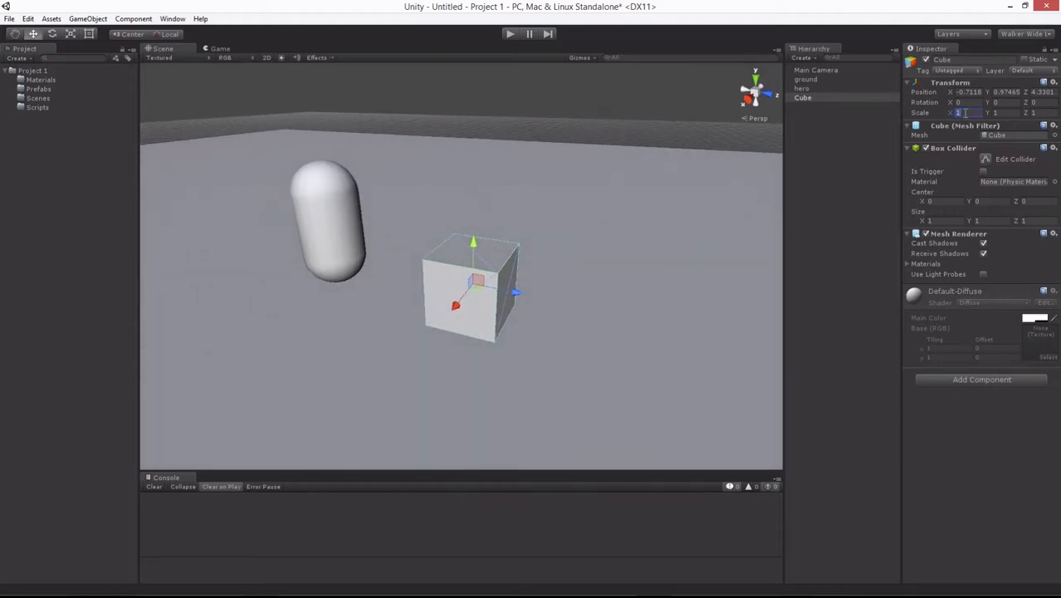
type("2")
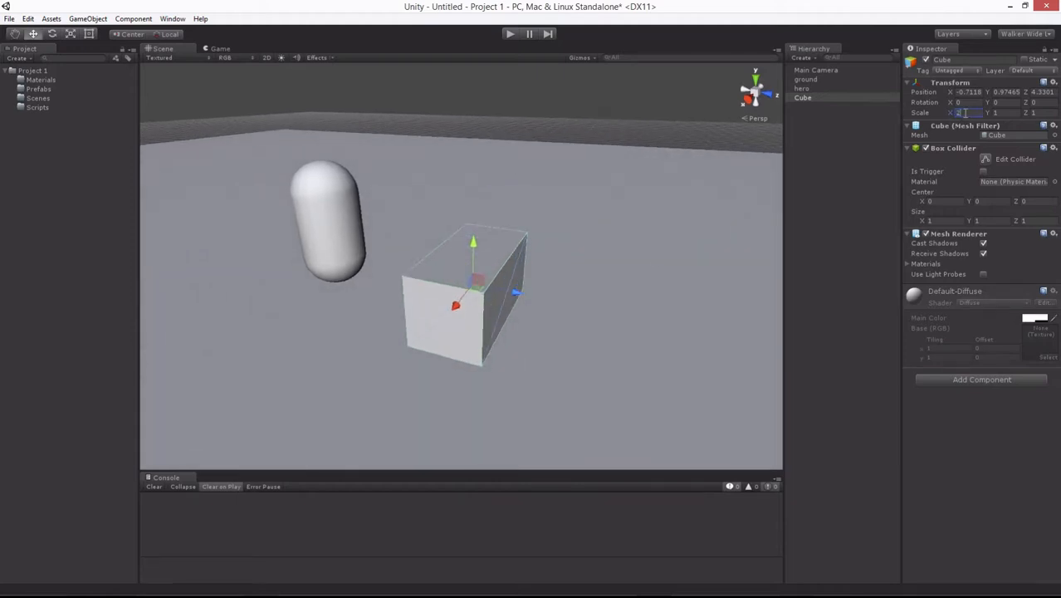
key("Tab")
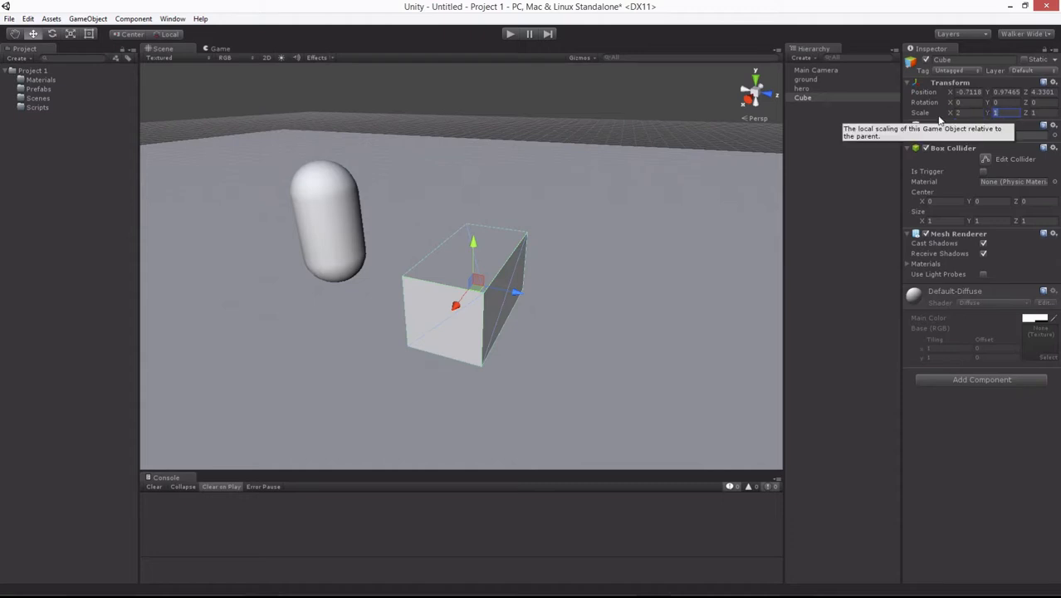
type("2")
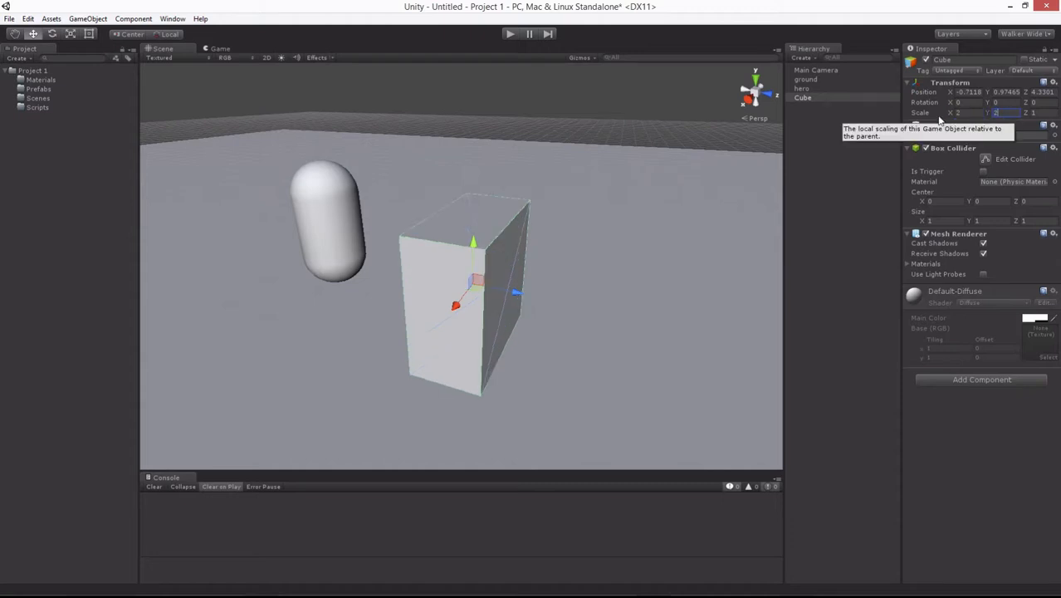
key("BackSpace")
type("1")
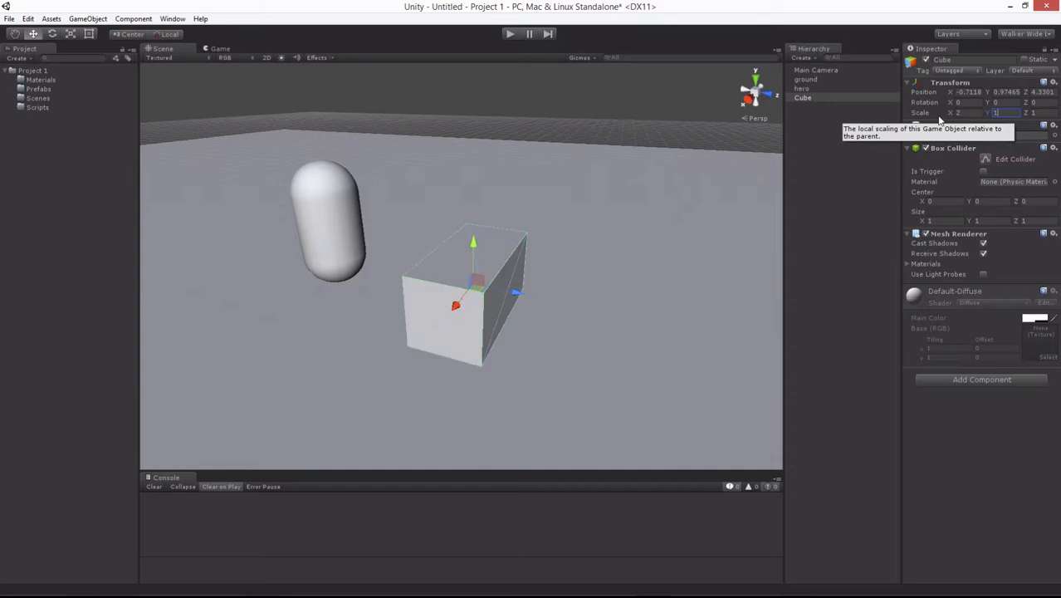
key("Tab")
type("2")
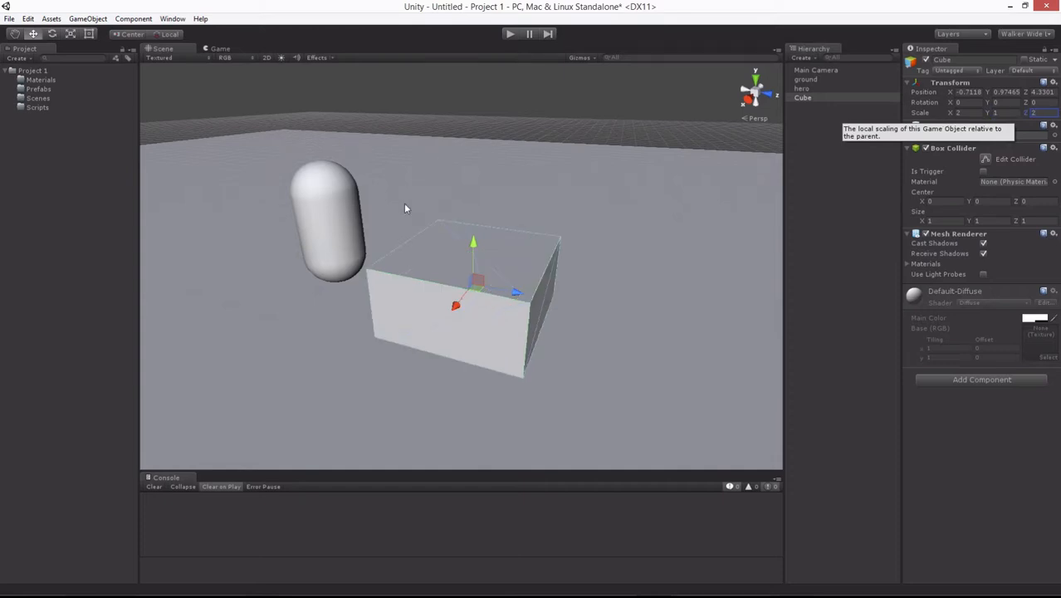
Raise the flattened cube vertically above the ground to a Y position of about 1.99.
left_click_drag(331, 338, 476, 332, "alt")
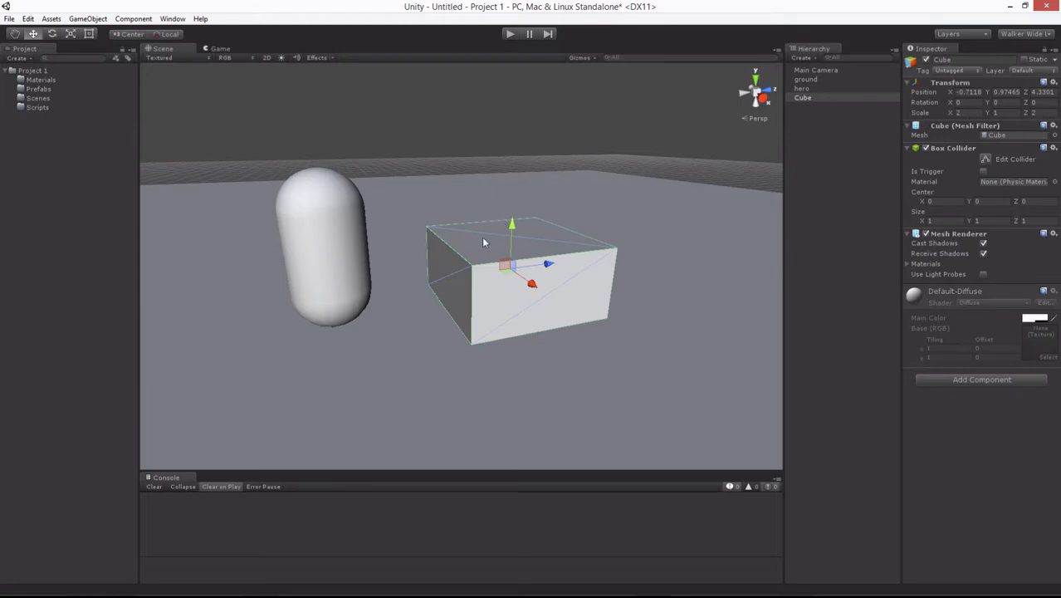
left_click_drag(512, 235, 516, 162)
left_click_drag(526, 438, 470, 291, "alt")
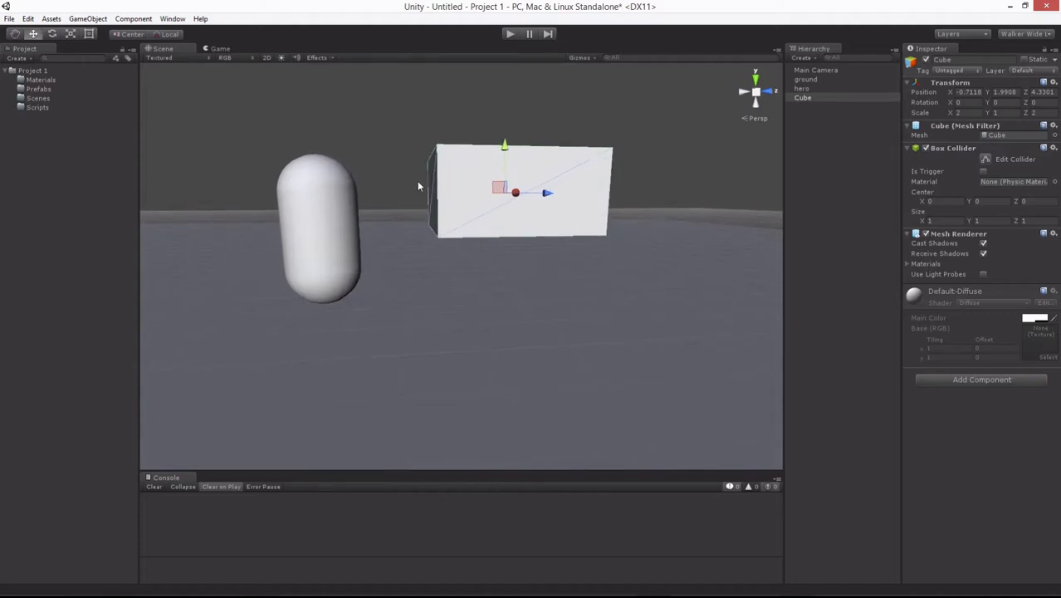
Duplicate the cube and lower the copy directly beneath the original, to a Y position of about 1.02.
mouse_move(531, 297)
middle_mouse_down()
mouse_move(467, 303)
mouse_move(536, 302)
middle_mouse_up()
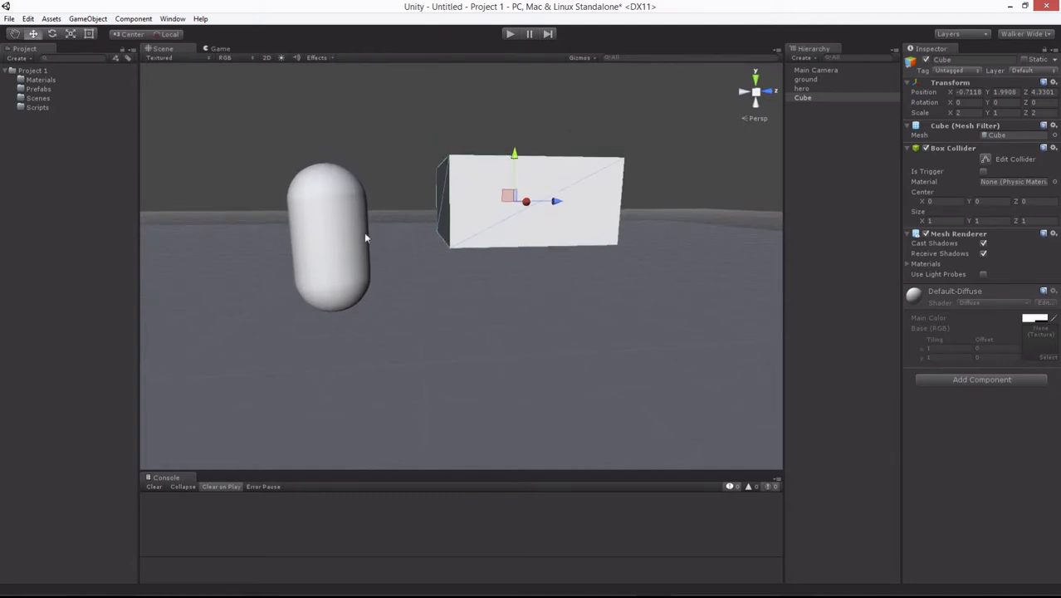
left_click_drag(363, 238, 449, 280, "alt")
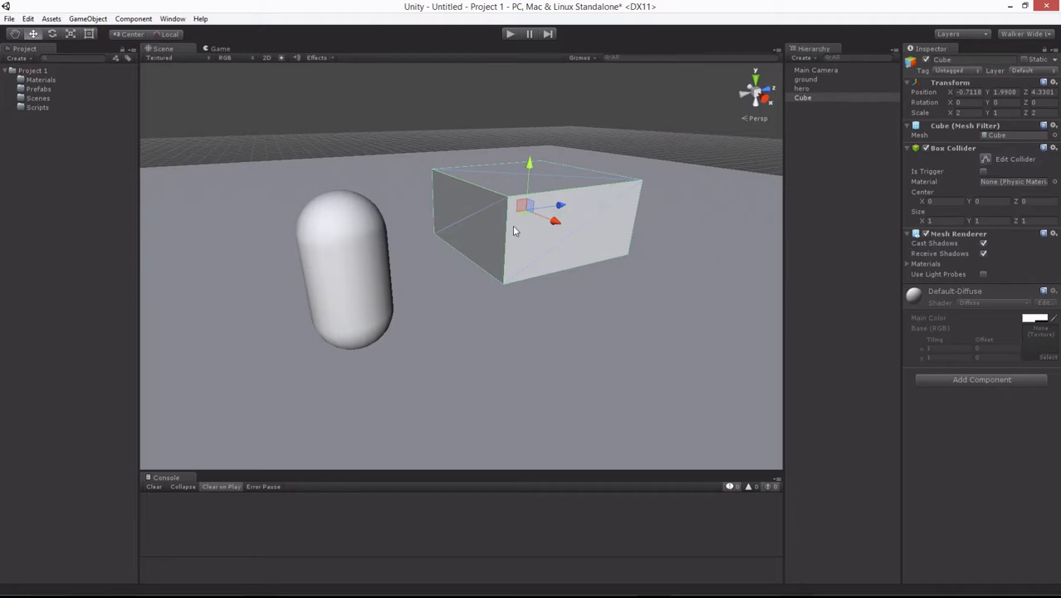
key("ctrl+d")
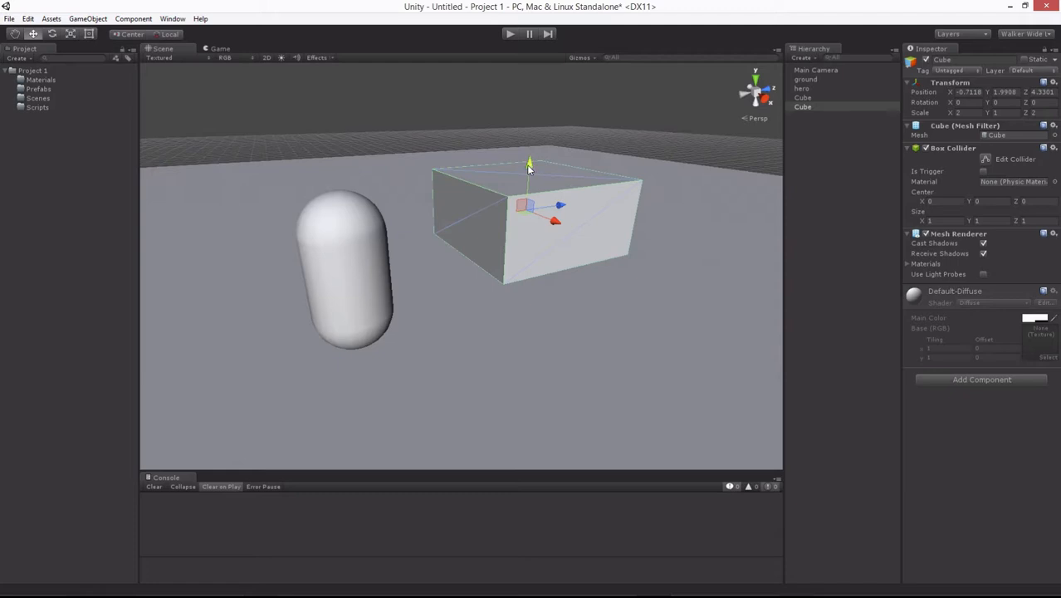
left_click_drag(527, 164, 519, 189)
scroll(564, 245, "up", 3)
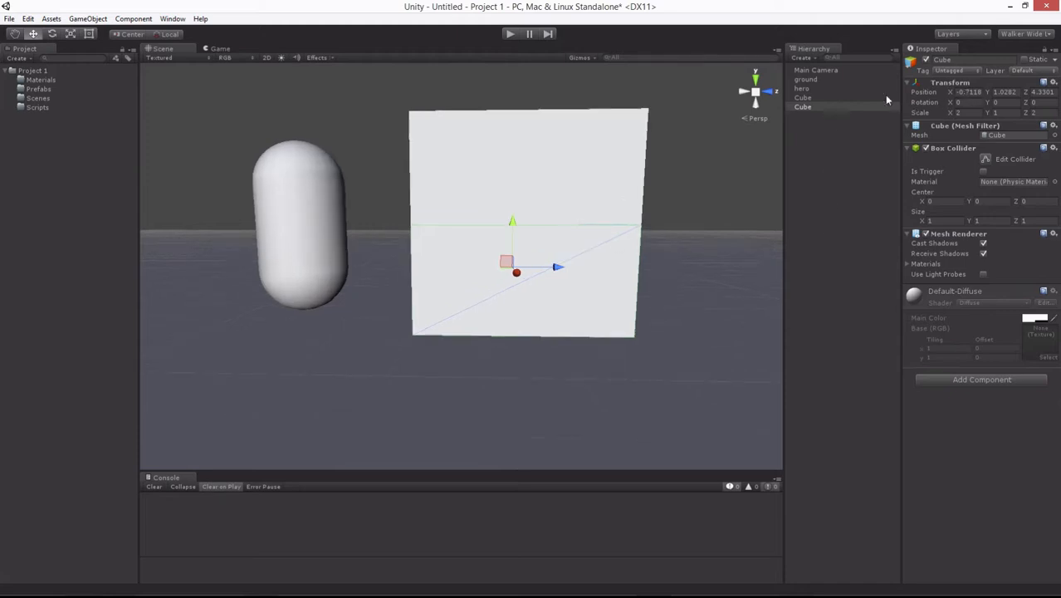
left_click_drag(513, 238, 515, 240)
Scale the lower cube down to X 1, Y 1 and Z 1 so it forms a narrow base.
left_click_drag(314, 267, 432, 288, "alt")
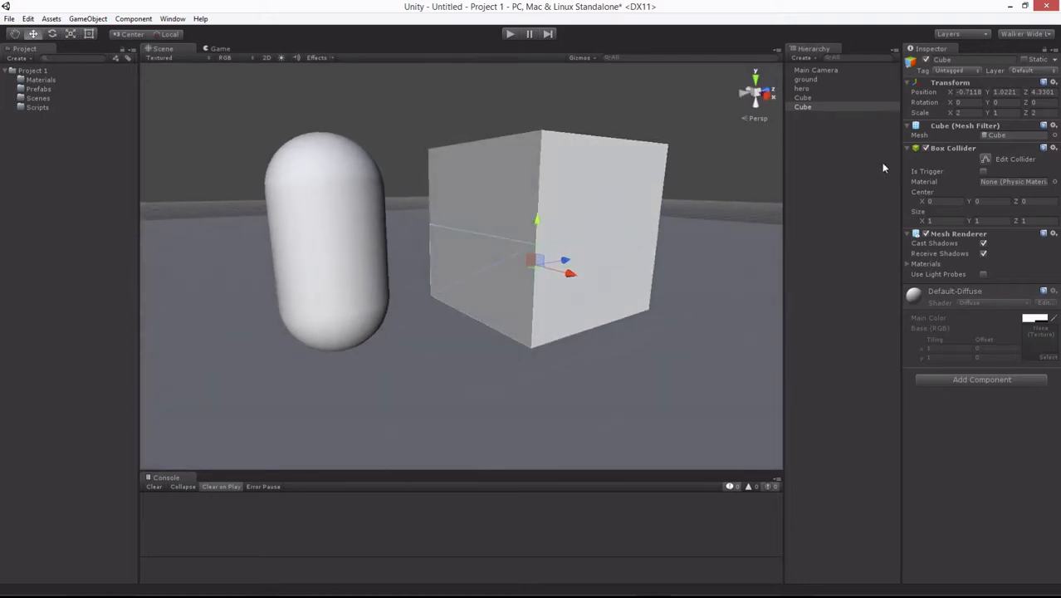
key("r")
left_click(966, 114)
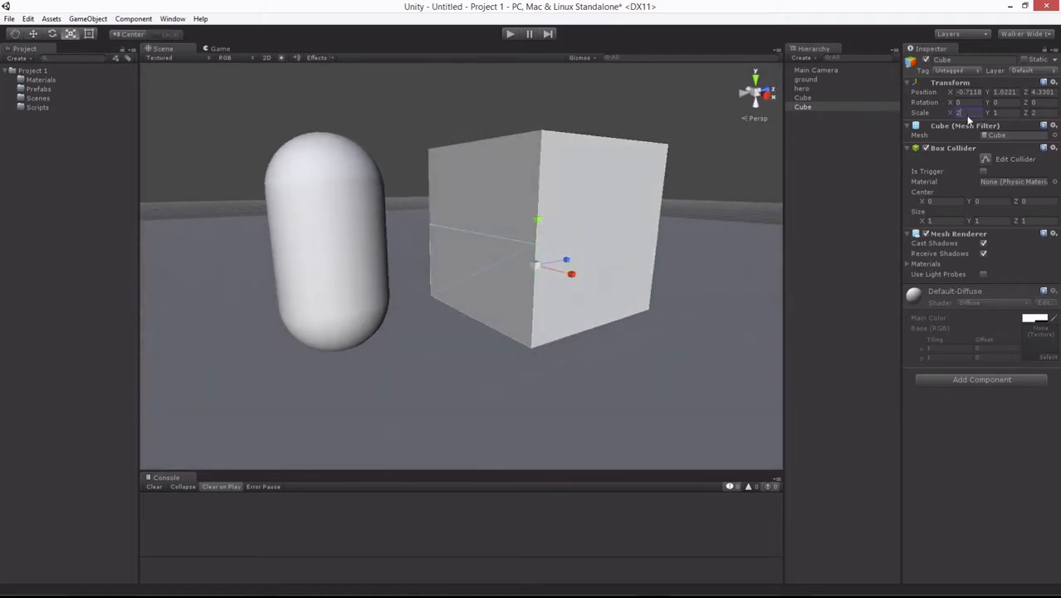
type("1")
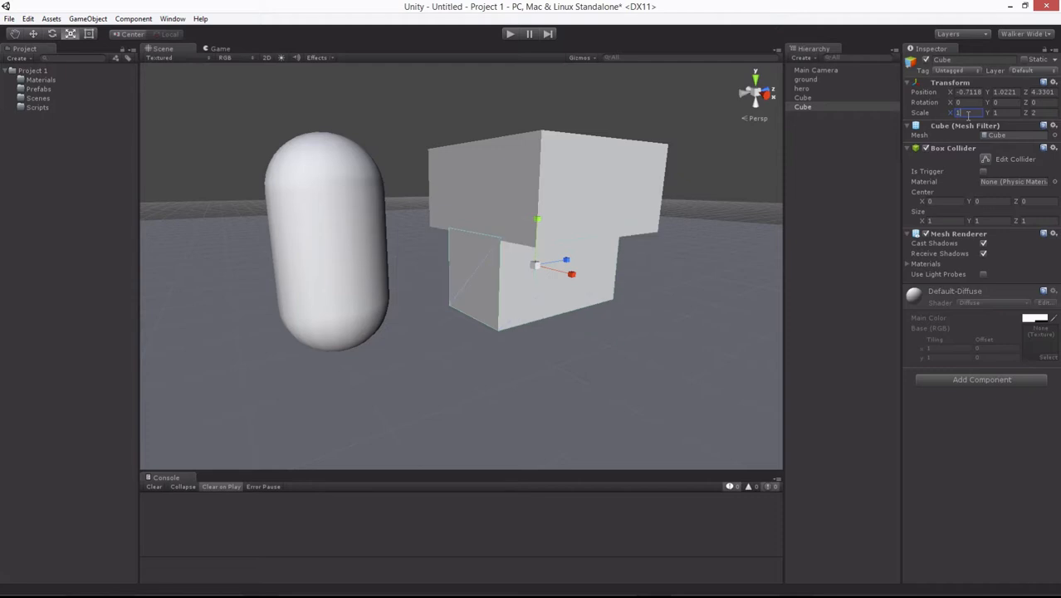
key("Tab")
key("Tab")
type("1")
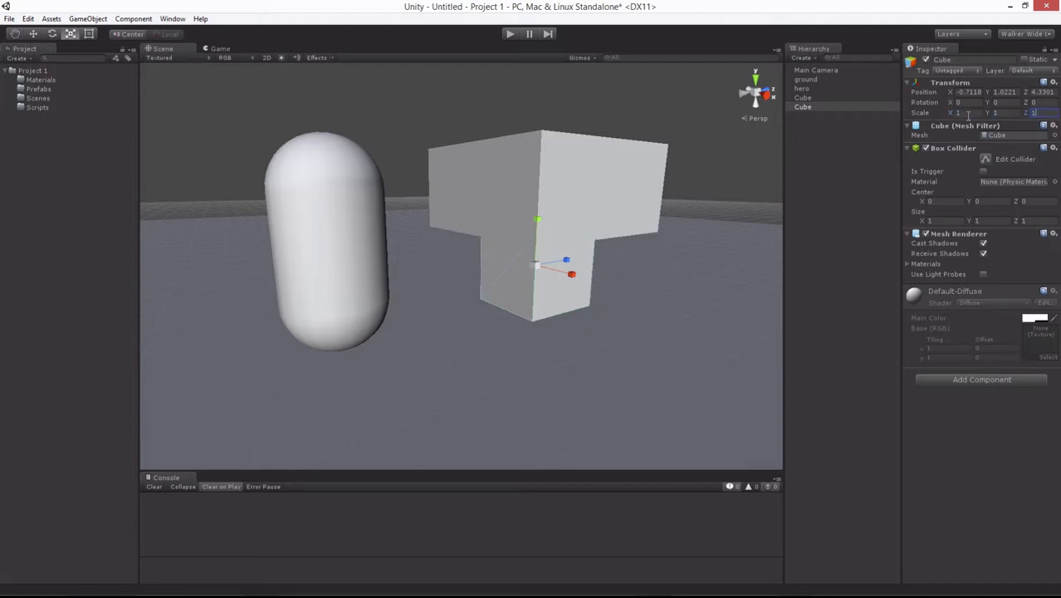
Rename the lower cube as turretBase.
left_click_drag(554, 185, 592, 192, "alt")
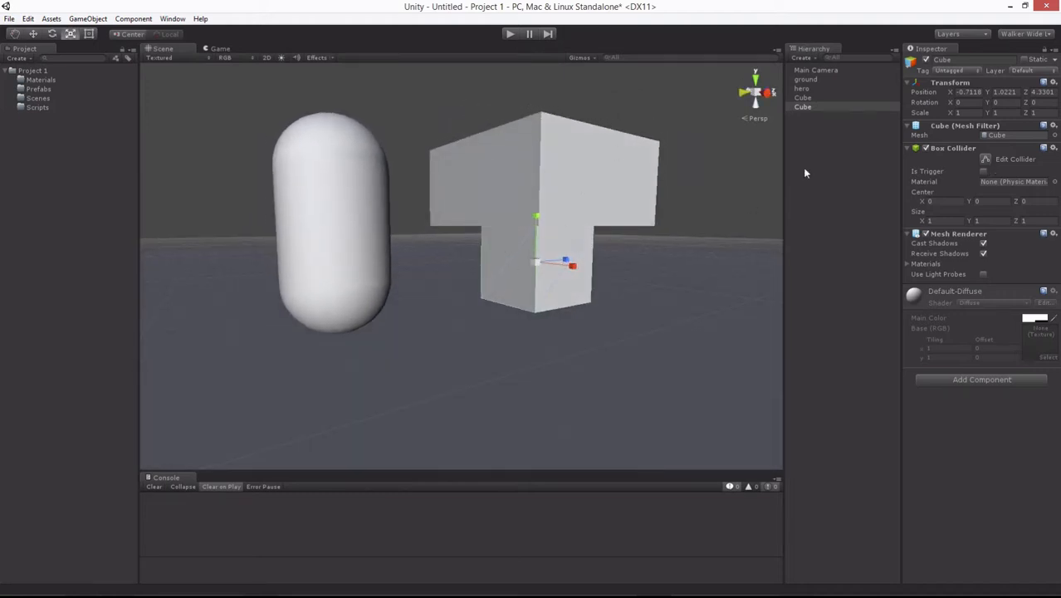
left_click(972, 59)
type("turretBase")
key("Return")
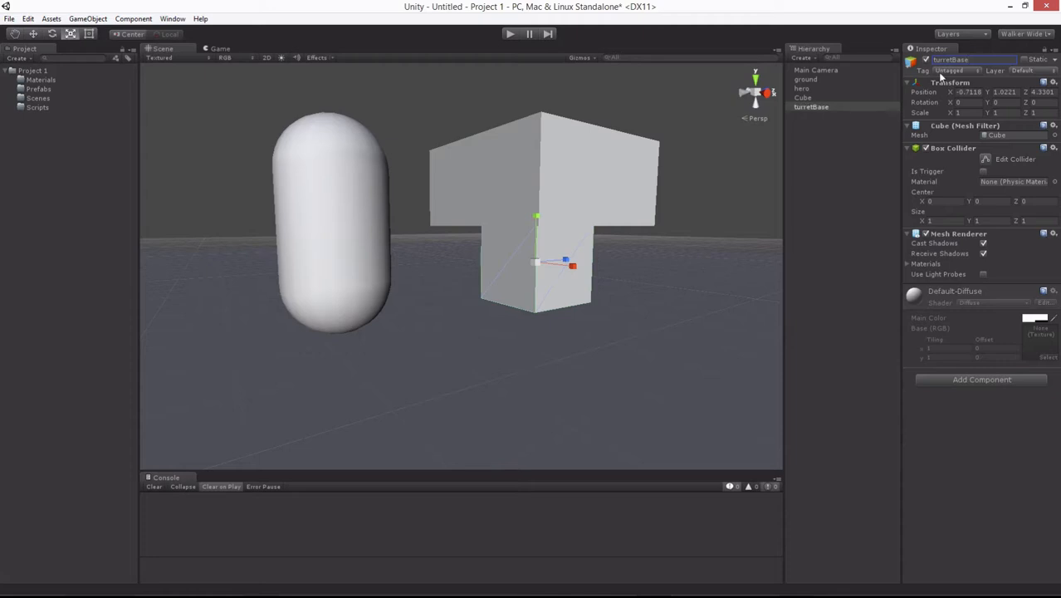
Rename the upper, wider cube as turretTop and deselect it.
left_click(828, 98)
left_click(960, 60)
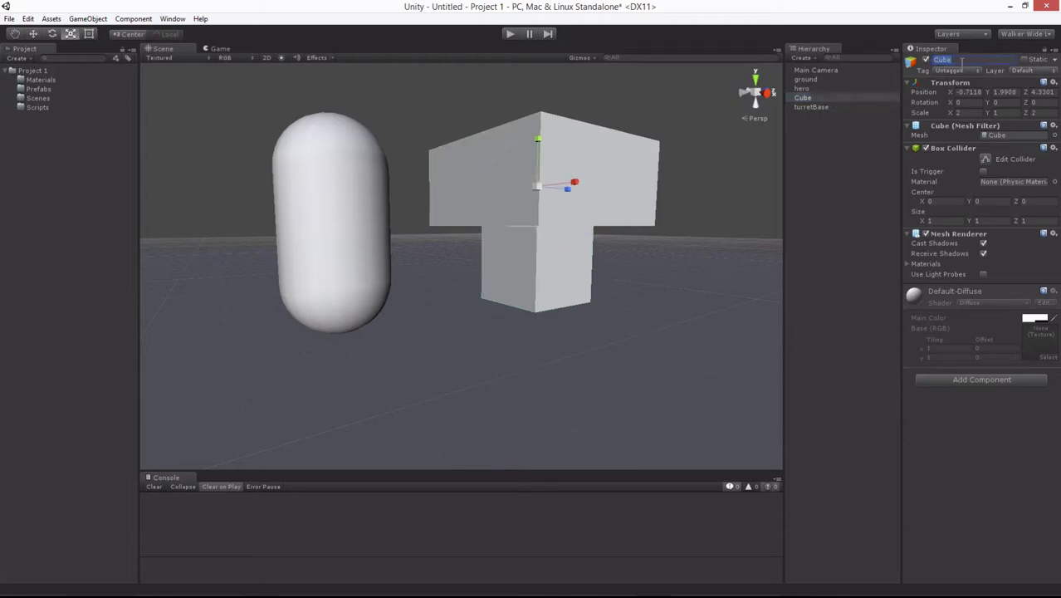
type("turretTop")
key("Return")
left_click(472, 96)
Add a 3D sphere and move it up between the hero and the turret, to about Y 1.87, Z 2.86.
scroll(512, 186, "down", 2)
left_click_drag(514, 190, 513, 302, "alt")
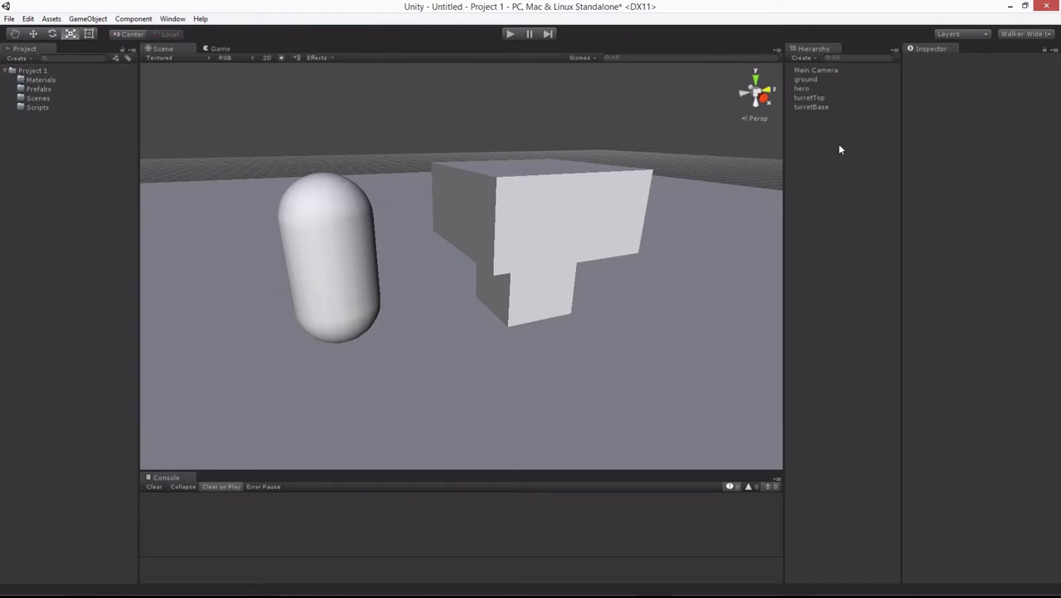
scroll(498, 237, "down", 5)
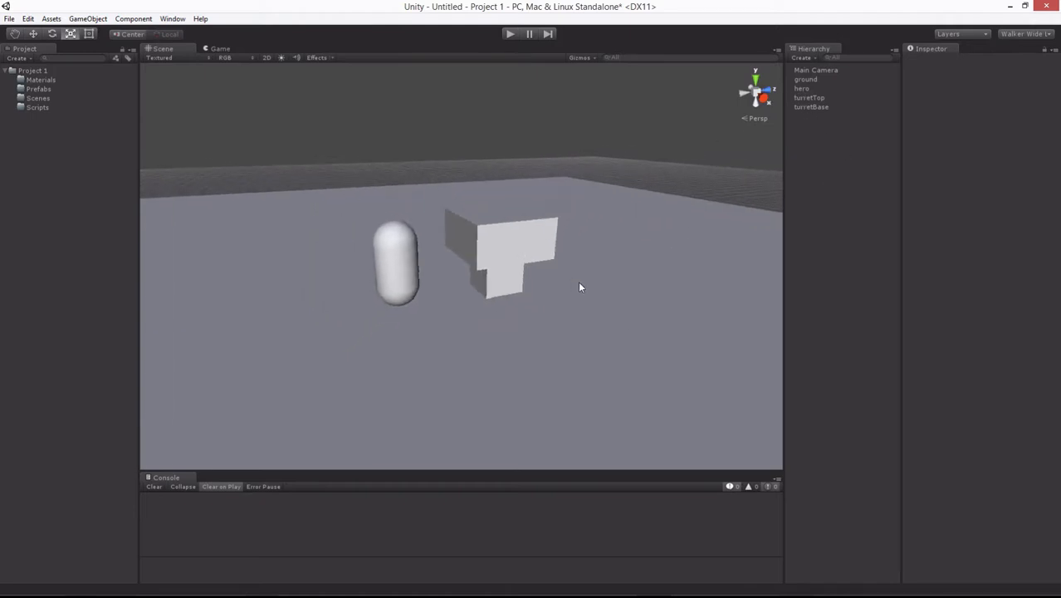
left_click_drag(580, 287, 526, 317, "alt")
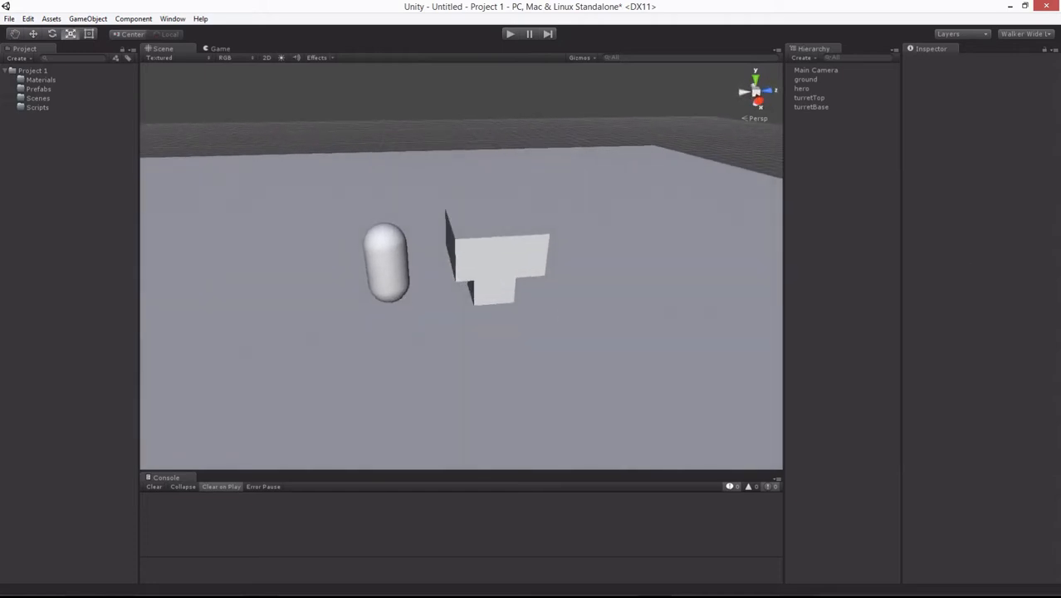
mouse_move(457, 253)
left_mouse_down("alt")
mouse_move(622, 233)
mouse_move(461, 253)
mouse_move(459, 244)
left_mouse_up("alt")
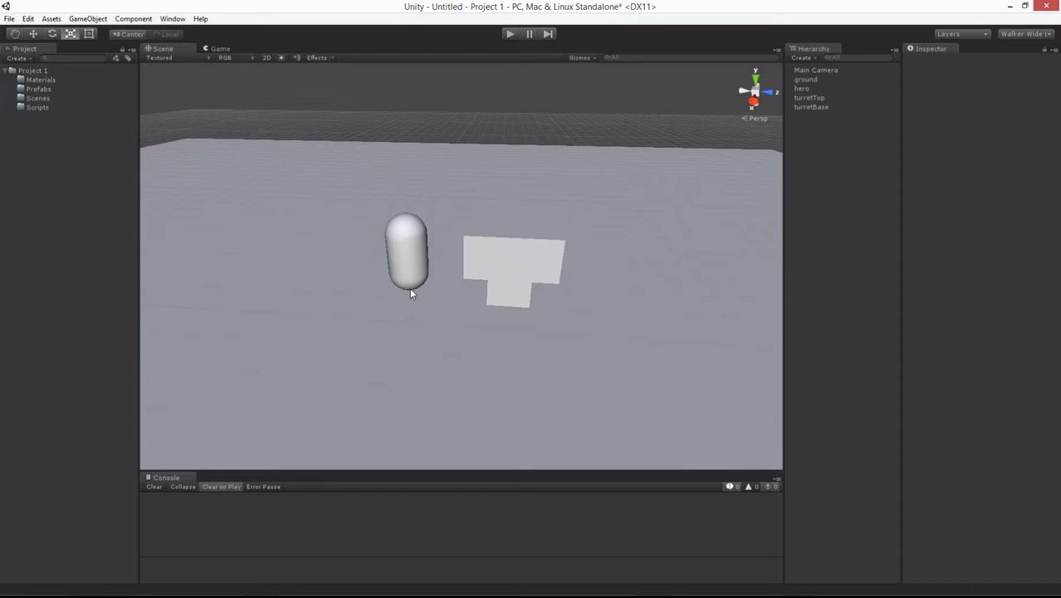
left_click(801, 58)
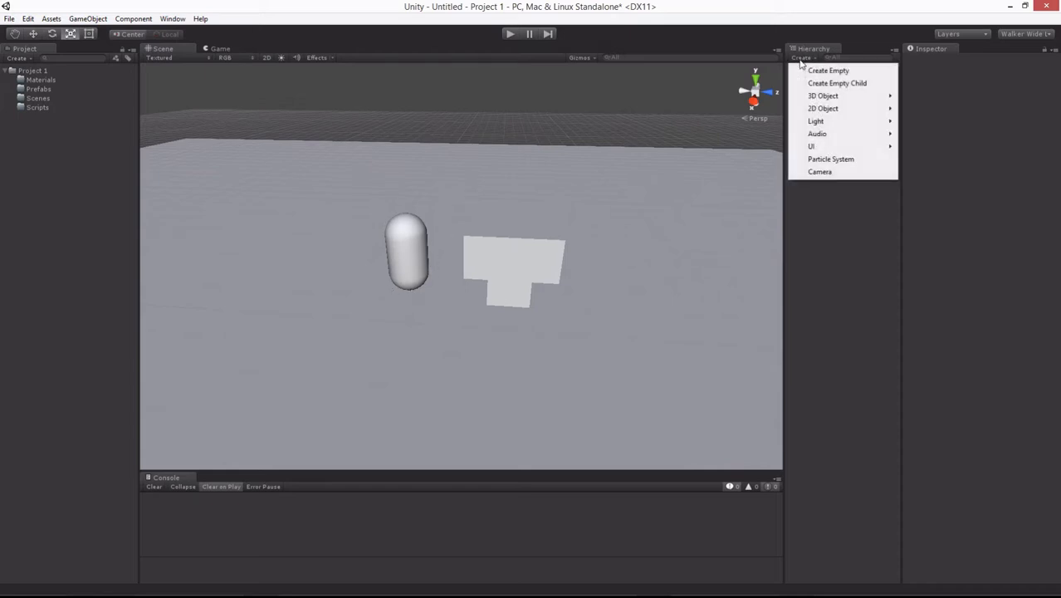
mouse_move(822, 97)
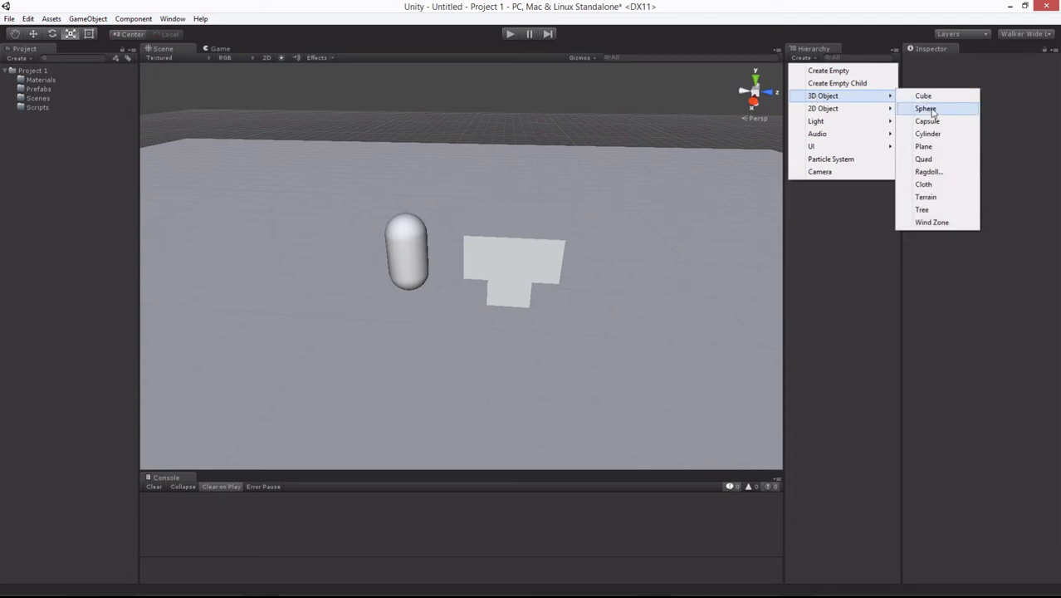
left_click(926, 109)
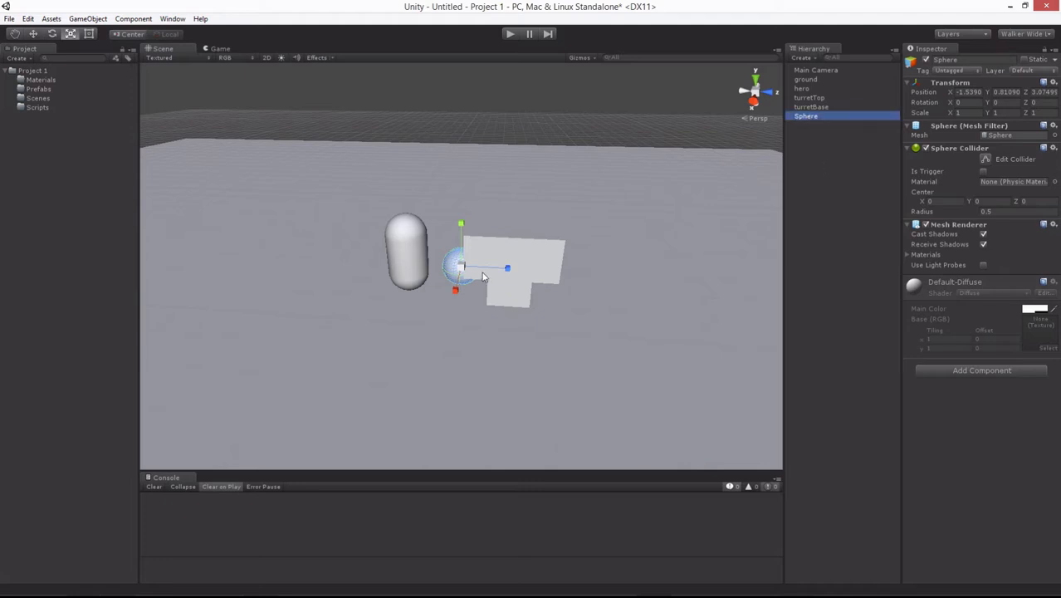
key("w")
left_click_drag(394, 297, 552, 293, "alt")
left_click_drag(462, 239, 483, 226)
Duplicate the sphere and move the copy along the X axis to about X -0.29.
left_click_drag(592, 296, 542, 341, "alt")
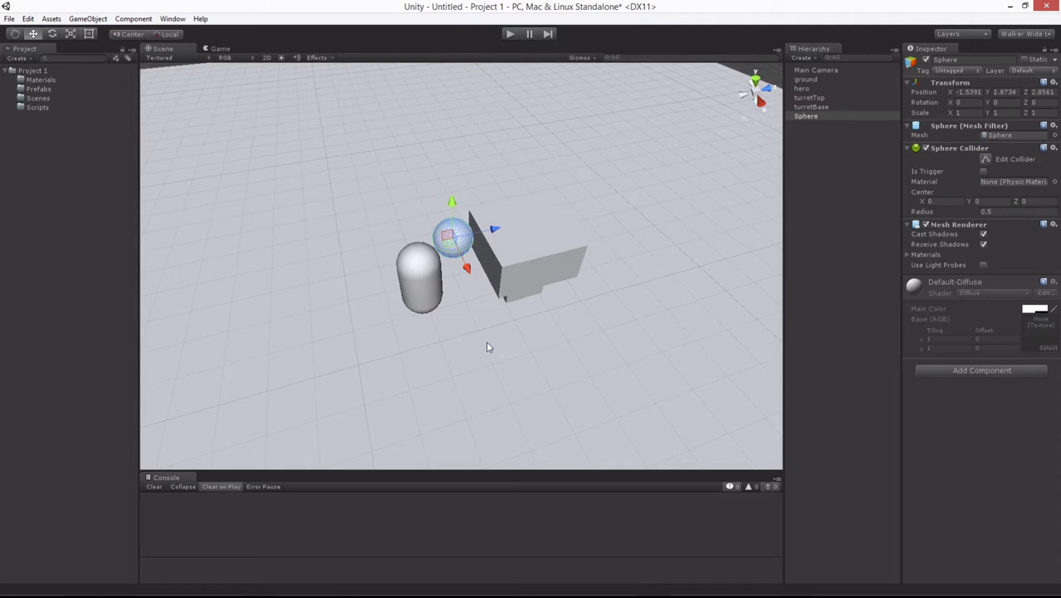
key("ctrl+d")
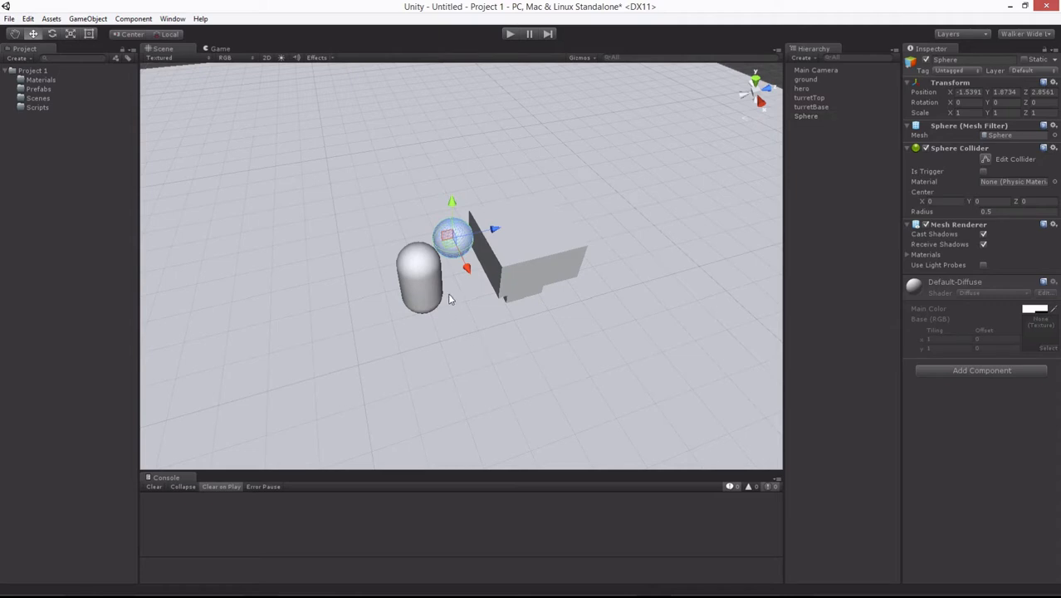
left_click_drag(466, 268, 475, 301)
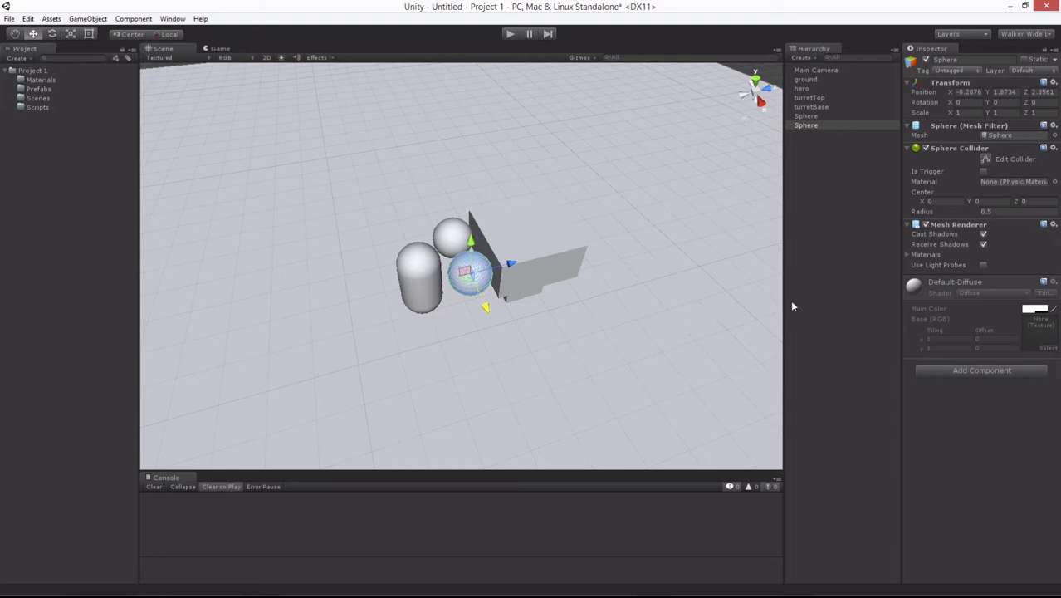
Rename the original sphere as cannonball.
left_click(806, 116)
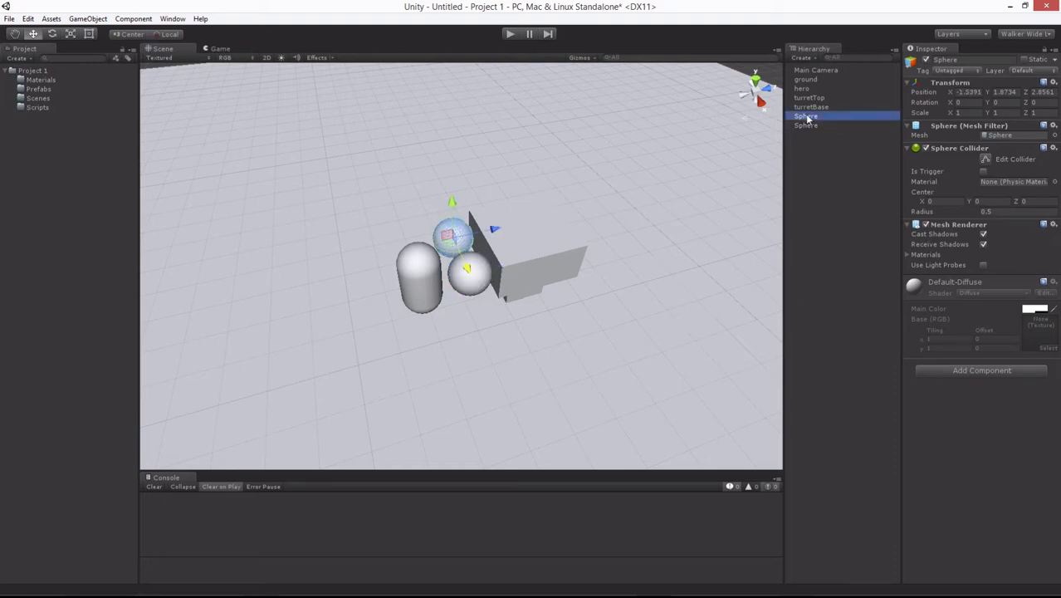
left_click(806, 116)
type("cannonBal")
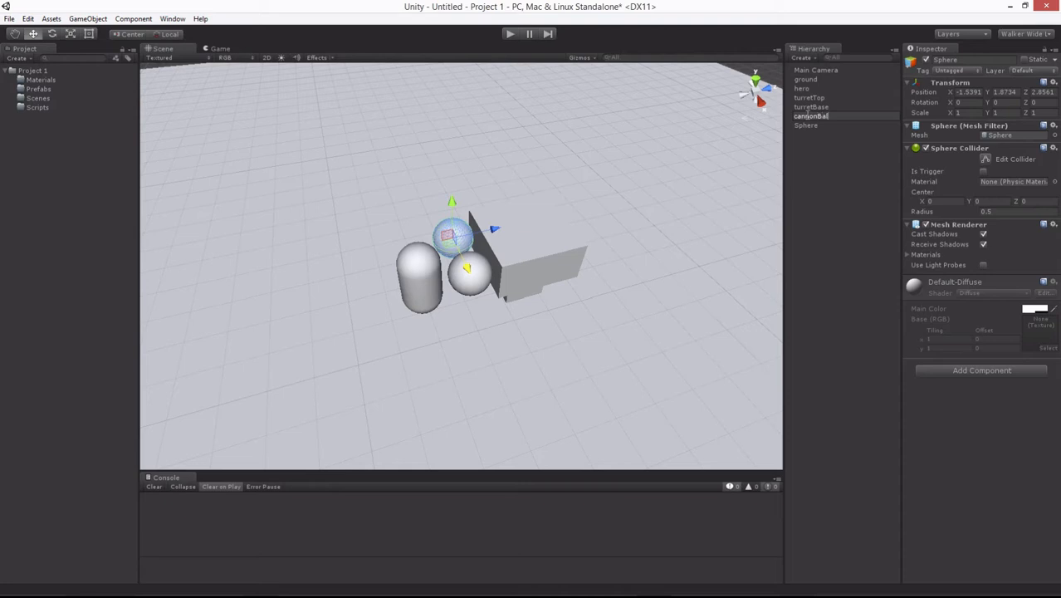
key("BackSpace")
key("BackSpace")
key("BackSpace")
type("ball")
key("Return")
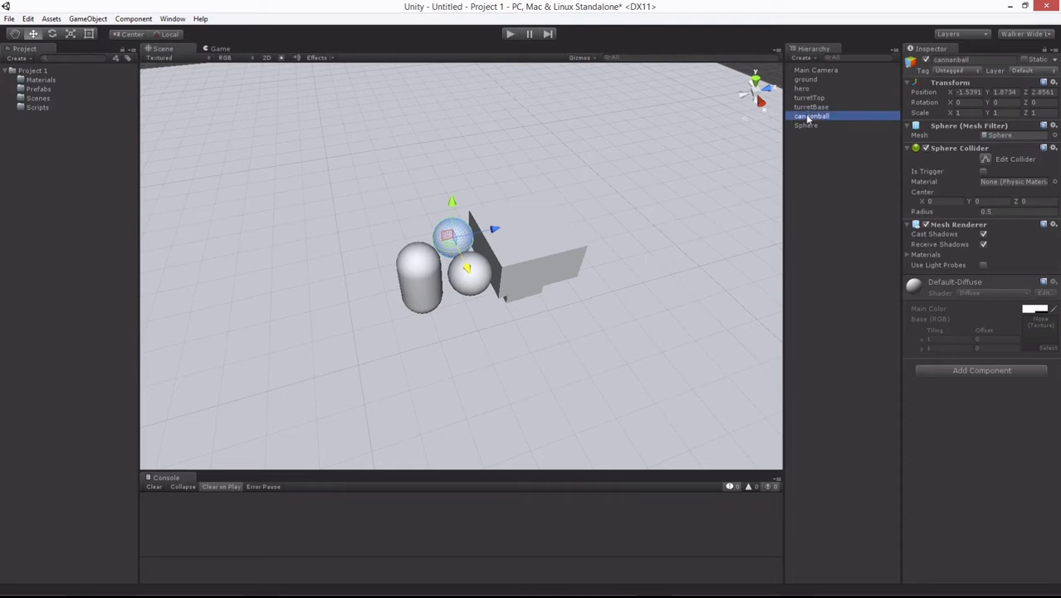
Rename the duplicated sphere as magicOrb.
key("Down")
type("ma")
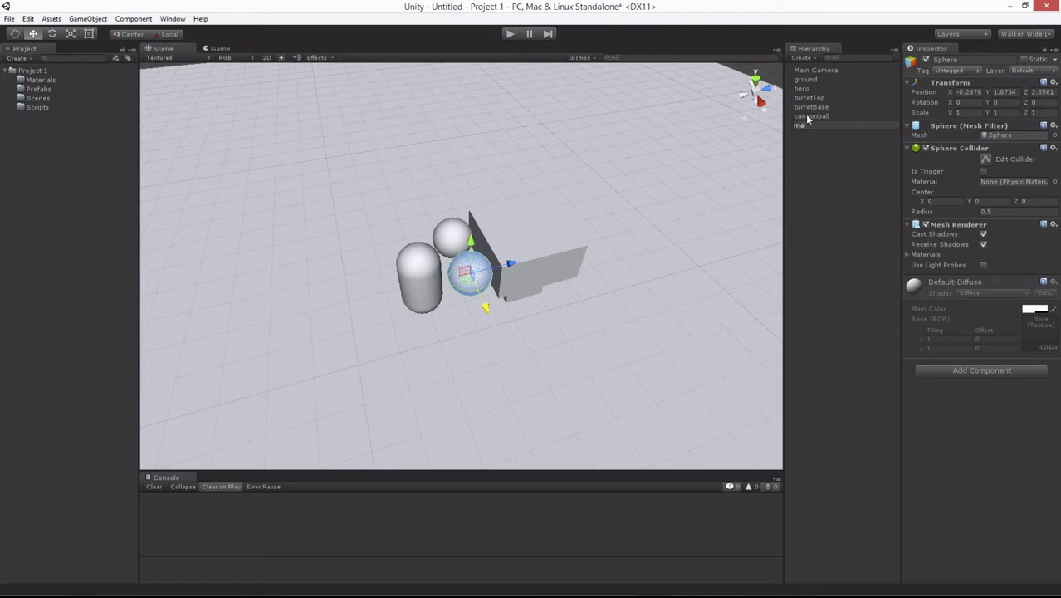
type("gicOrg")
key("Return")
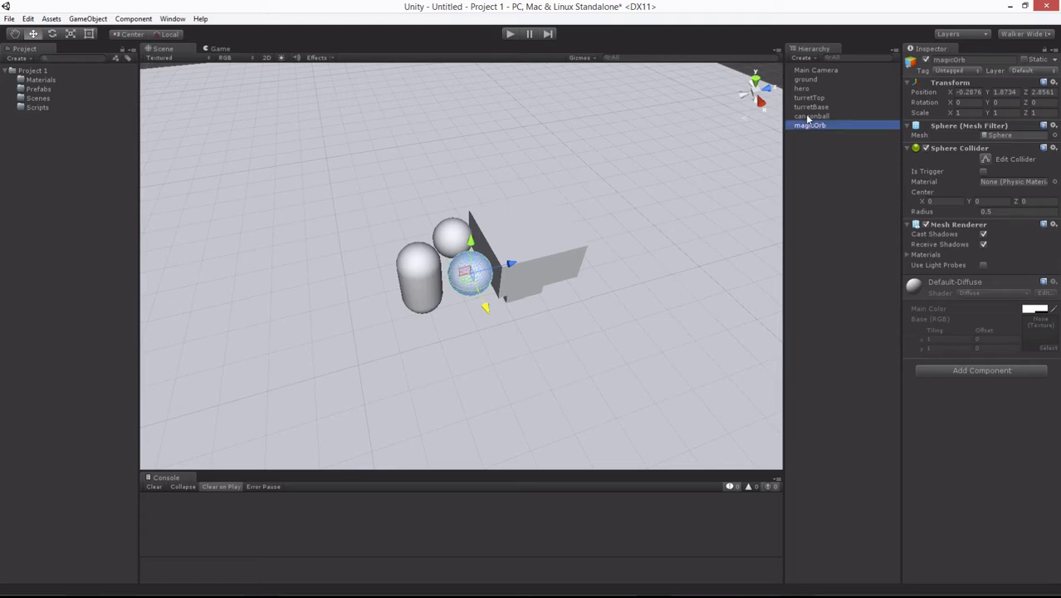
Set the magicOrb sphere's scale to 0.5 on the X, Y and Z axes.
left_click(958, 113)
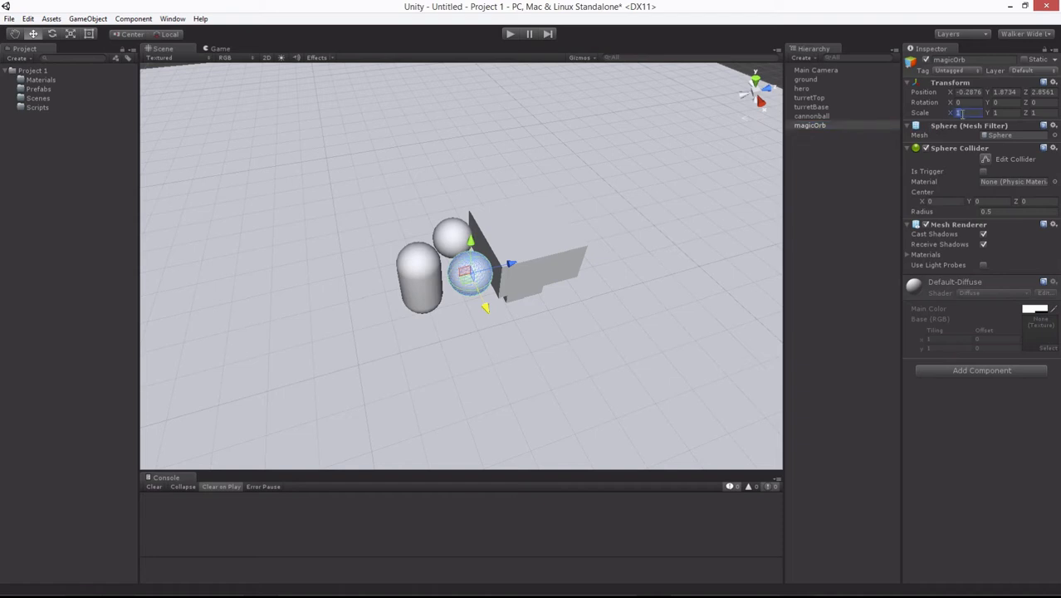
type("0.5")
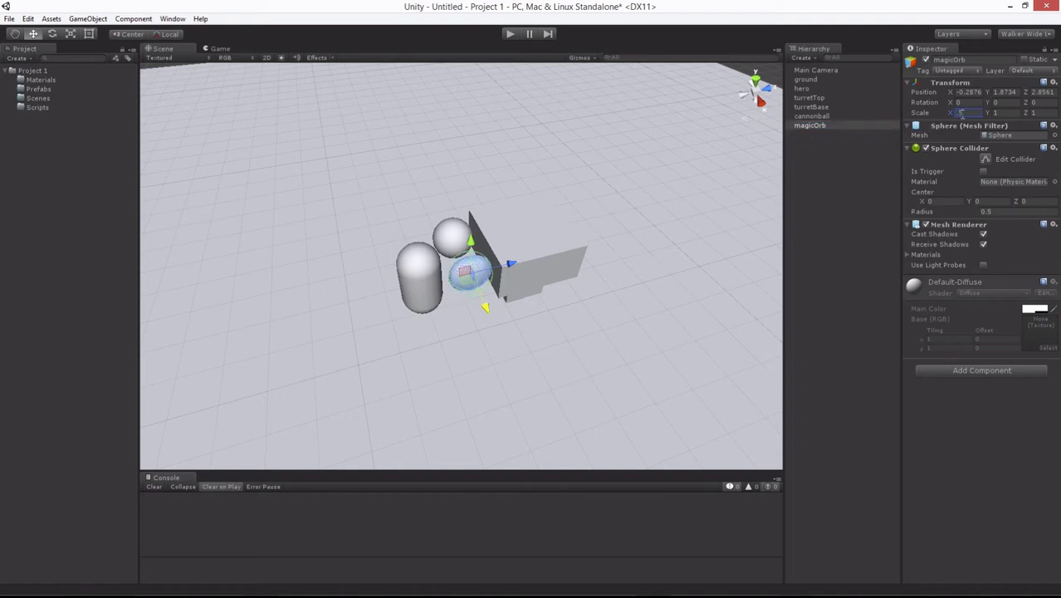
key("Tab")
type("0.5")
key("Tab")
type("0.5")
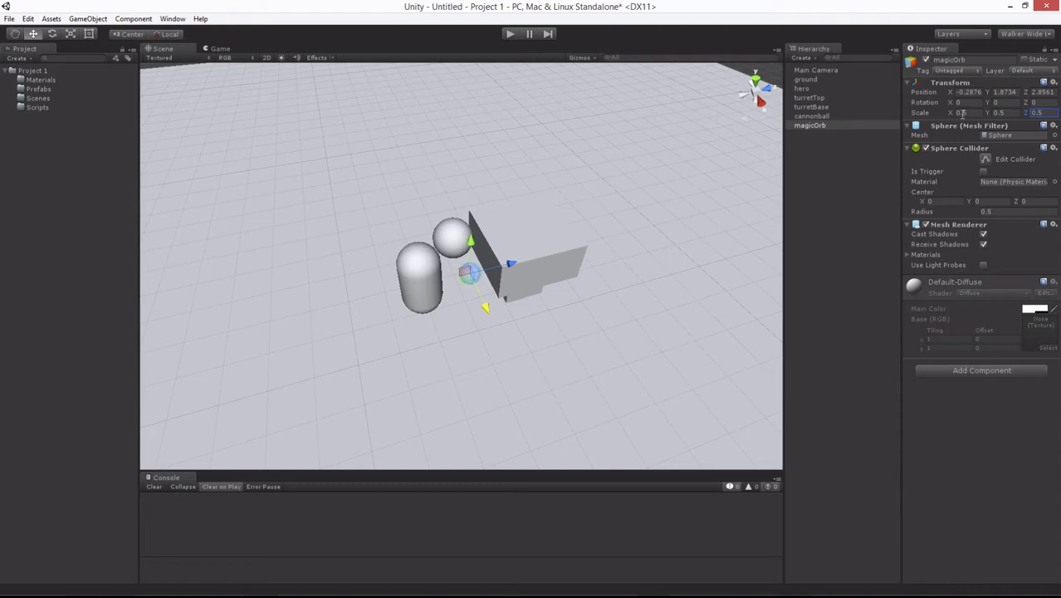
left_click_drag(373, 273, 450, 386, "alt")
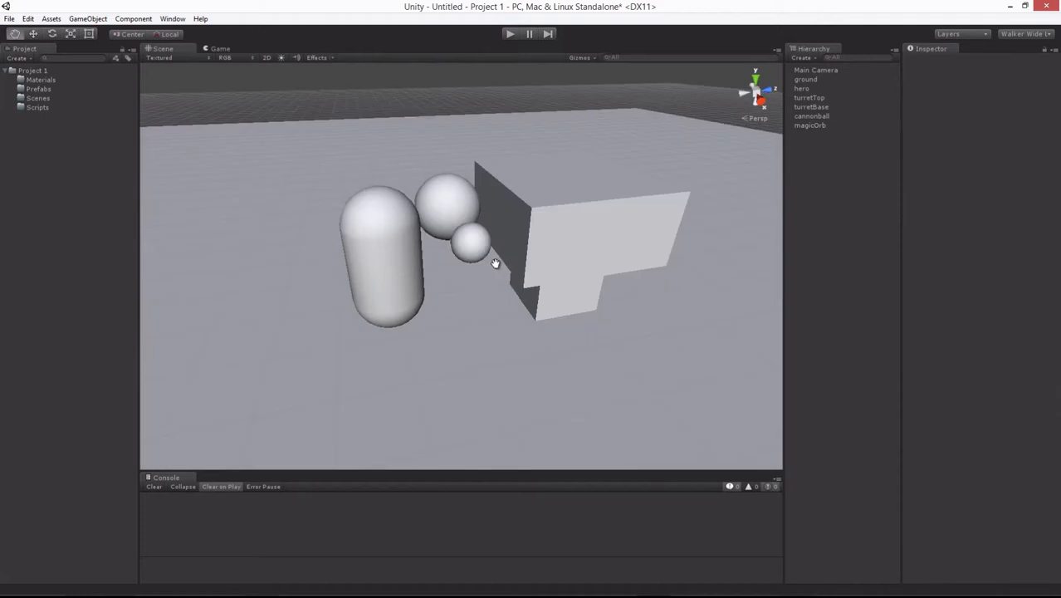
middle_click_drag(496, 262, 471, 286)
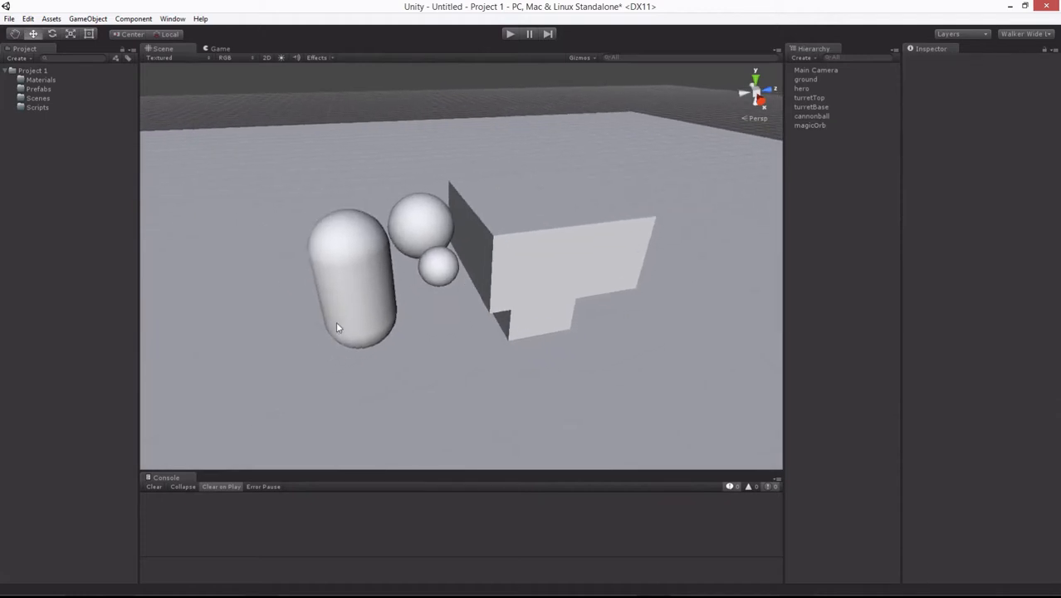
middle_click_drag(441, 303, 426, 329)
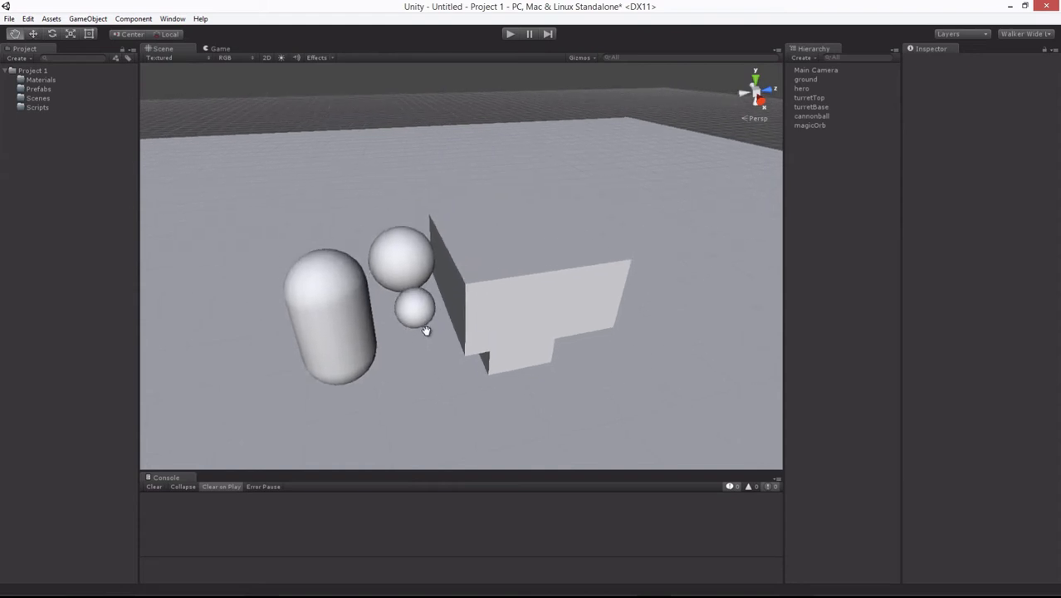
left_click_drag(577, 366, 515, 367, "alt")
middle_click_drag(515, 366, 542, 347)
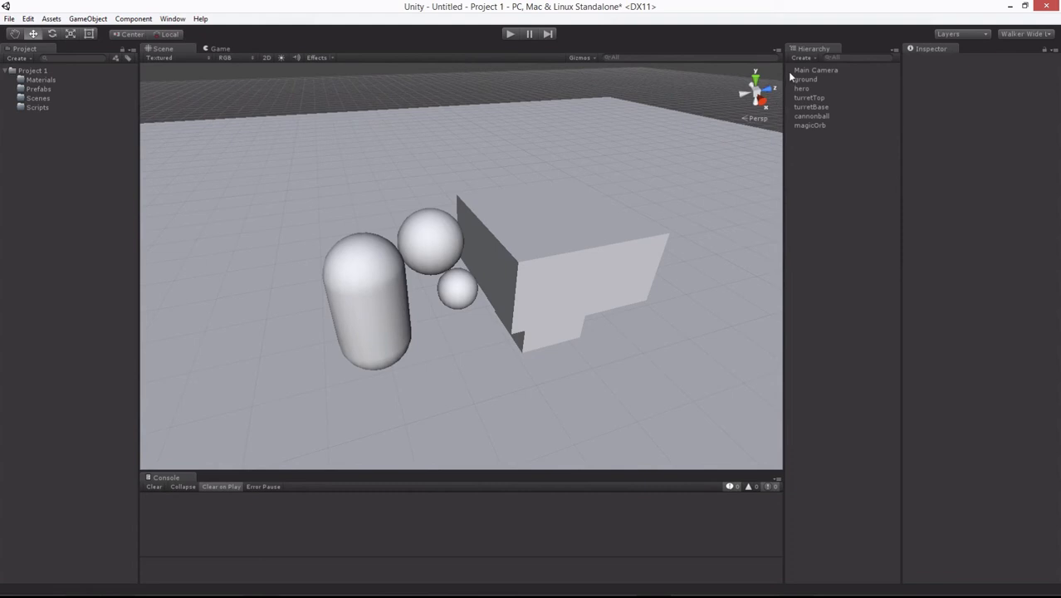